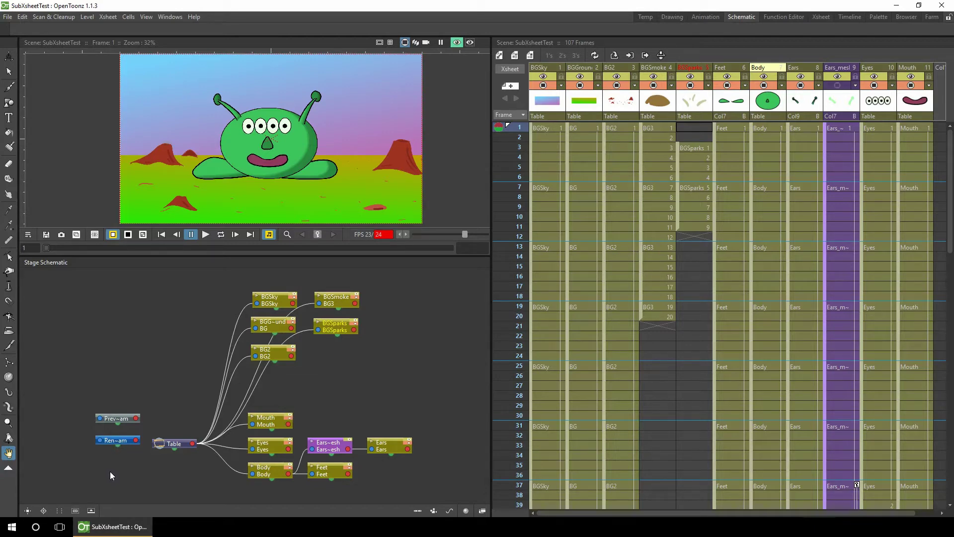
Show the FX Schematic with its Glow, Blur and Perlin nodes and pick the Animate tool
{"action": "left_click", "coordinate": [482, 511]}
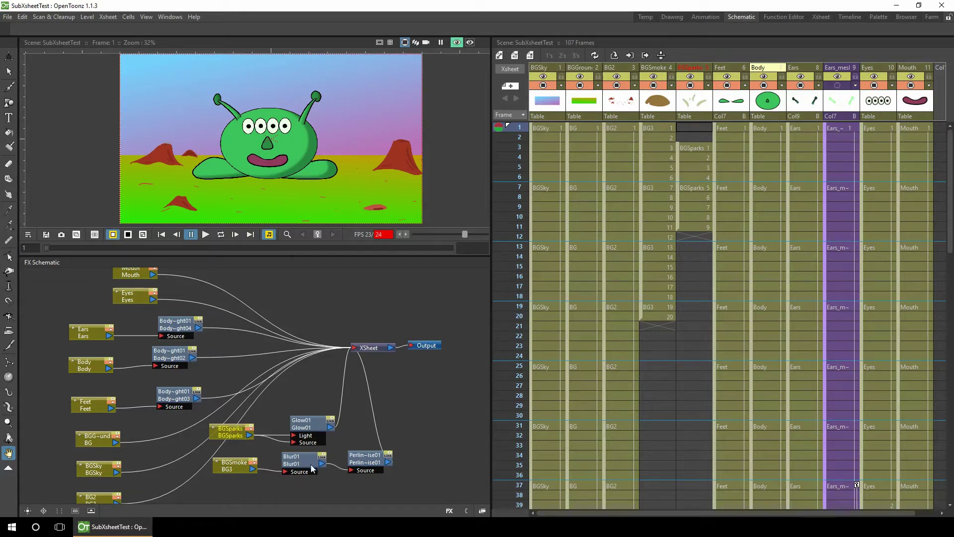
{"action": "key", "text": "a"}
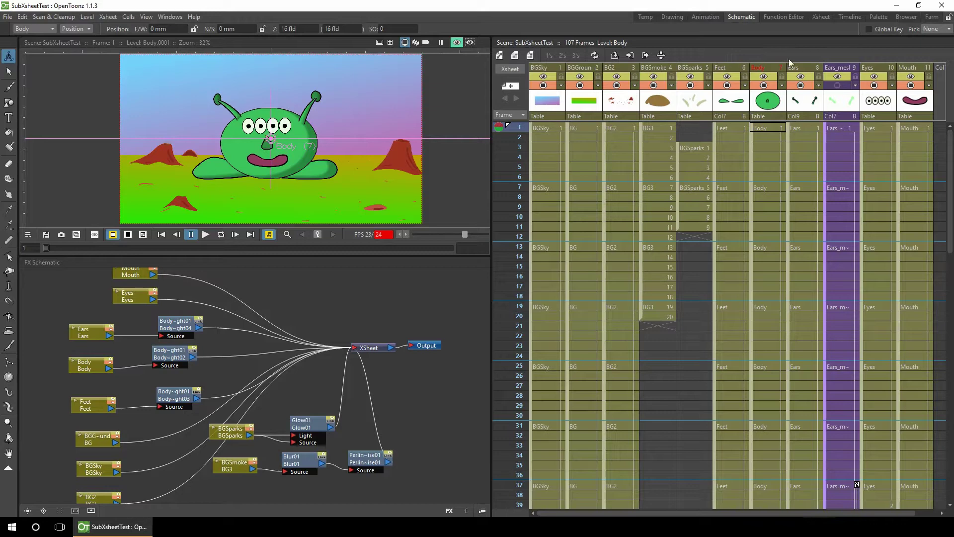
Select the Feet, Body, Ears, Ears_mesh, Eyes and Mouth column headers
{"action": "left_click", "coordinate": [727, 102]}
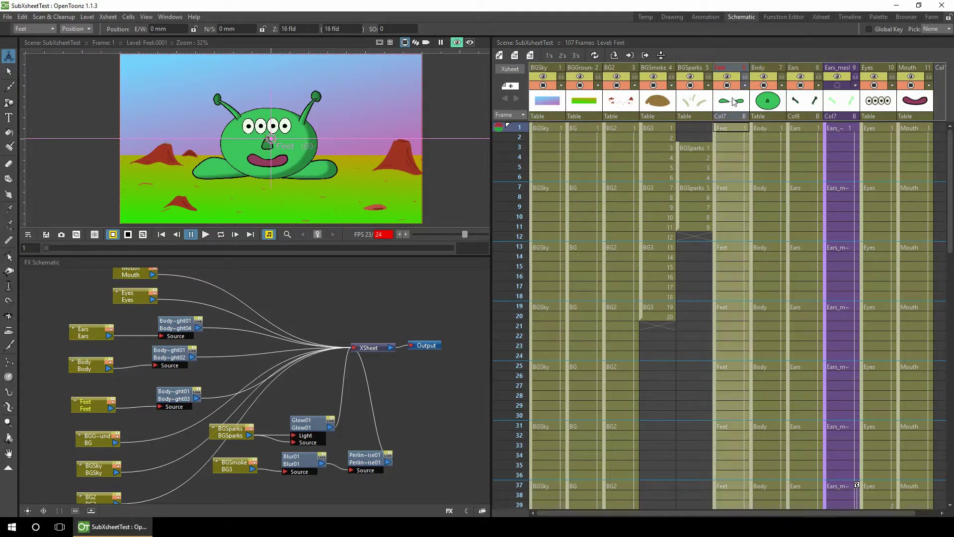
{"action": "left_click", "coordinate": [766, 102]}
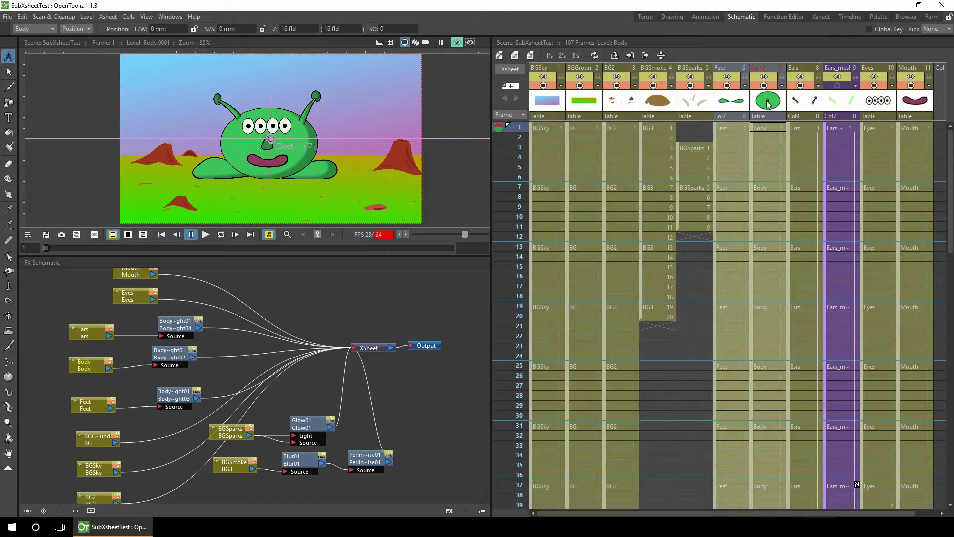
{"action": "left_click", "coordinate": [803, 102]}
{"action": "left_click", "coordinate": [840, 102]}
{"action": "left_click", "coordinate": [877, 102]}
{"action": "left_click", "coordinate": [909, 102]}
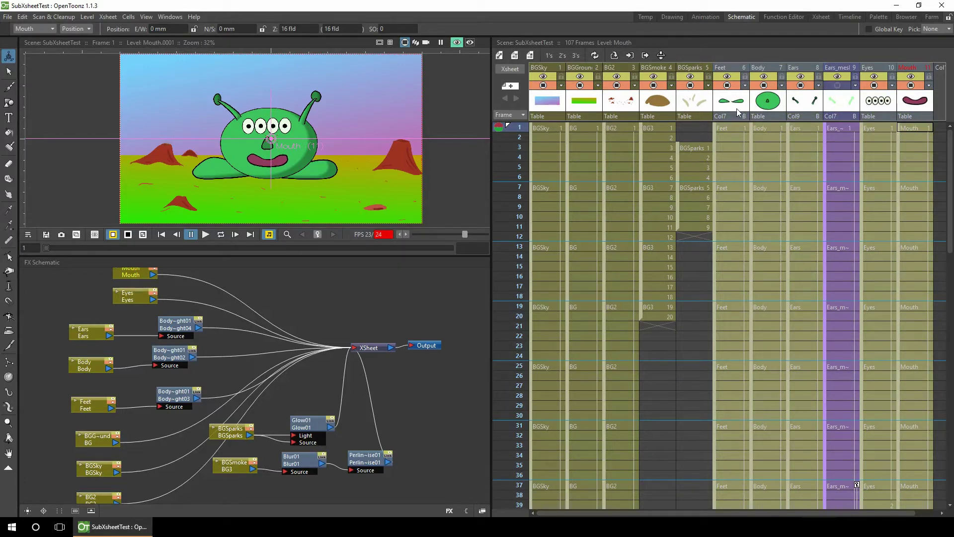
Choose Collapse from the selected columns' right-click menu
{"action": "left_click", "coordinate": [108, 17]}
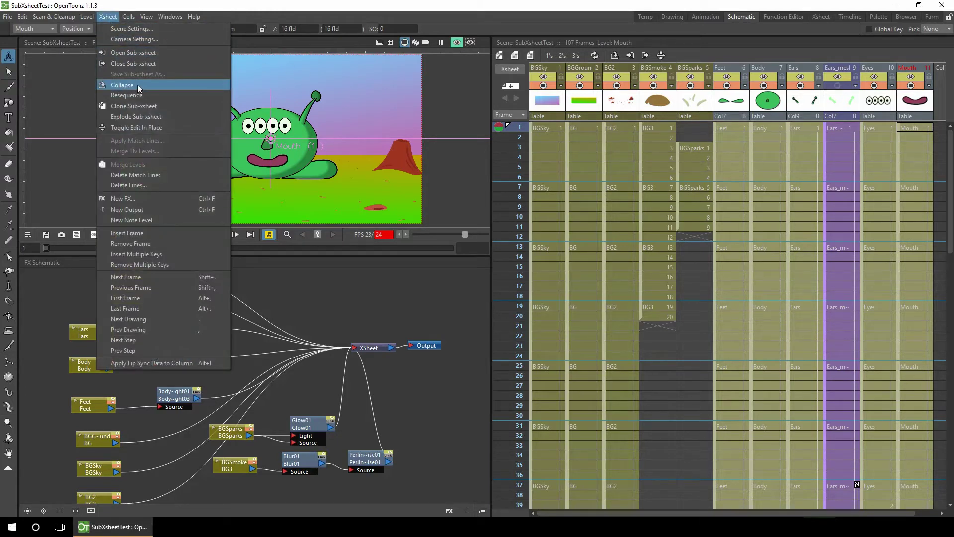
{"action": "left_click", "coordinate": [727, 103]}
{"action": "right_click", "coordinate": [727, 103]}
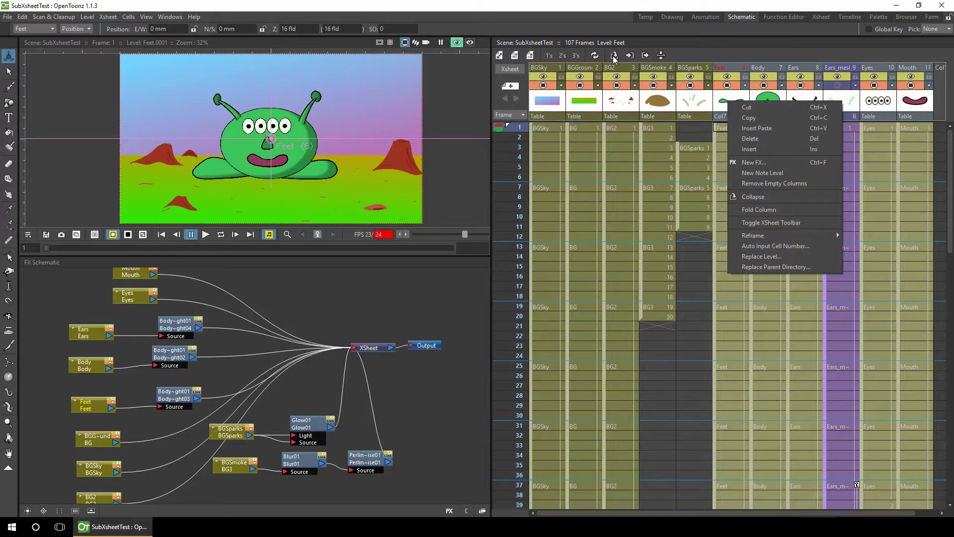
{"action": "left_click", "coordinate": [763, 197]}
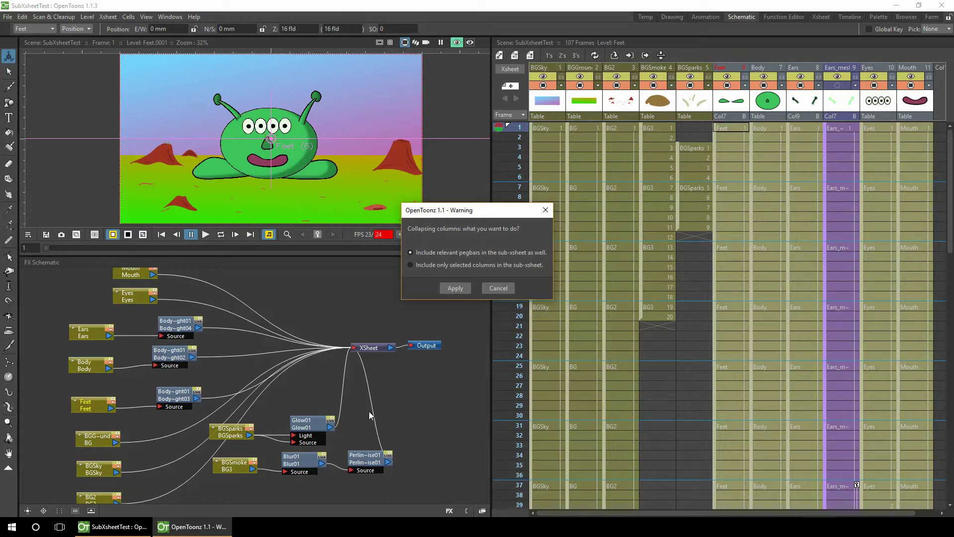
Apply the collapse with pegbars included and rename the new column Alien
{"action": "left_click", "coordinate": [449, 288]}
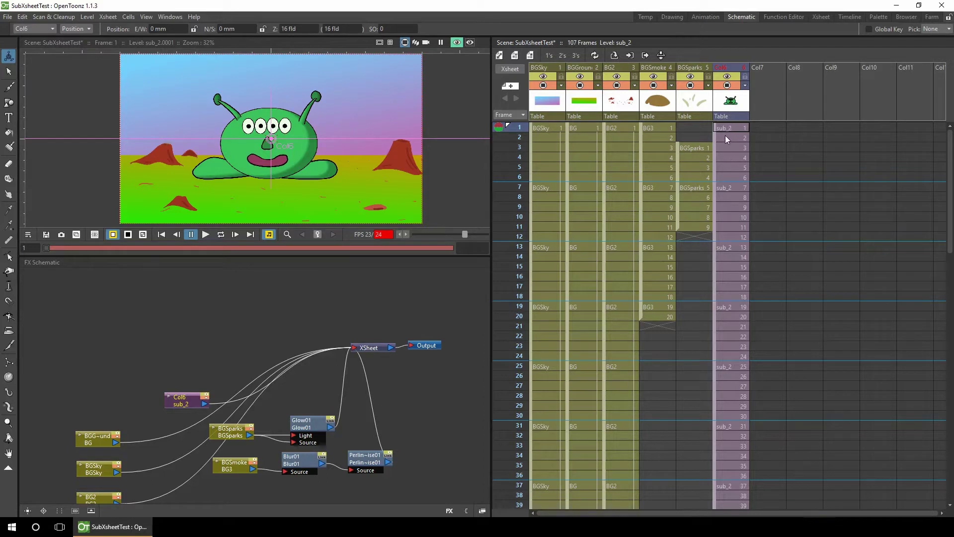
{"action": "double_click", "coordinate": [726, 70]}
{"action": "type", "text": "Alien"}
{"action": "key", "text": "Return"}
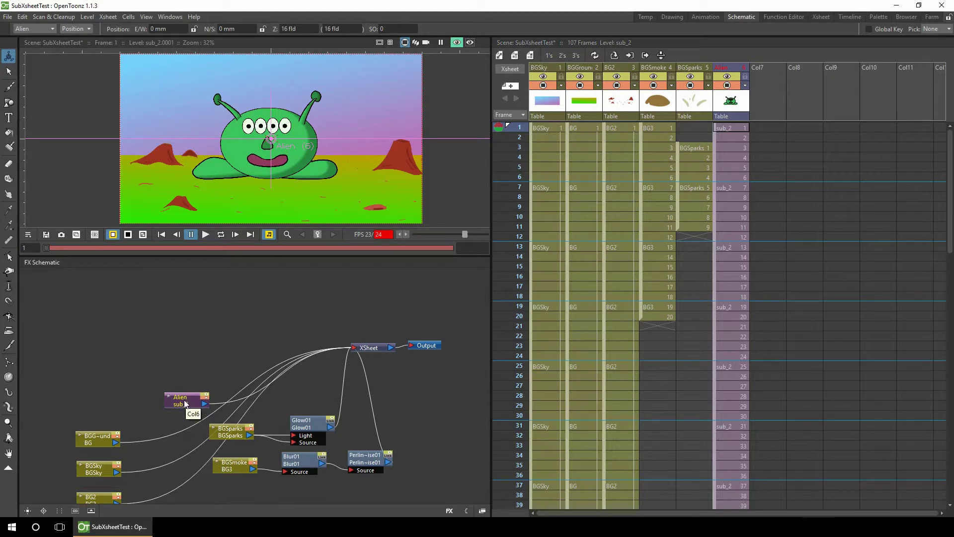
Reposition the Alien node, placing it right of the Table in the Stage Schematic
{"action": "left_click_drag", "start_coordinate": [184, 404], "coordinate": [180, 354]}
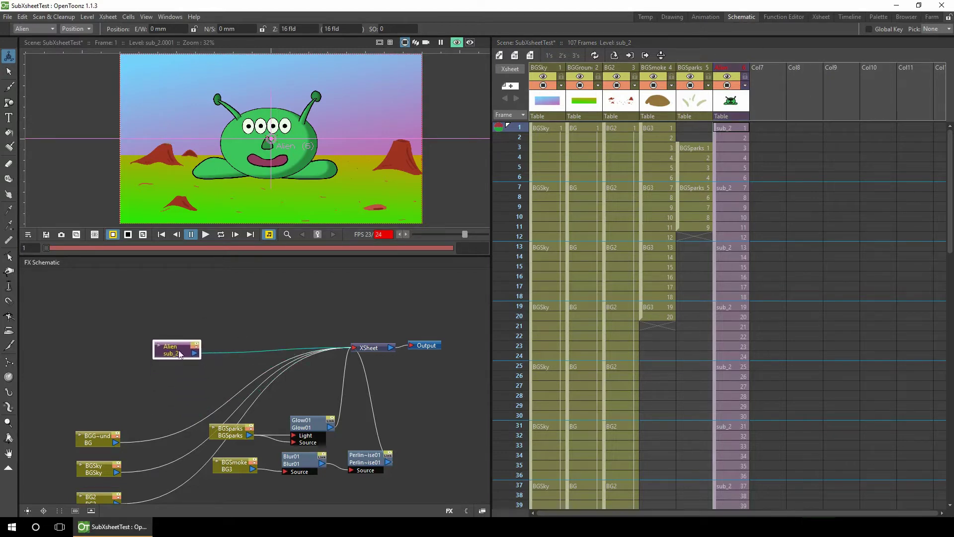
{"action": "left_click", "coordinate": [482, 510]}
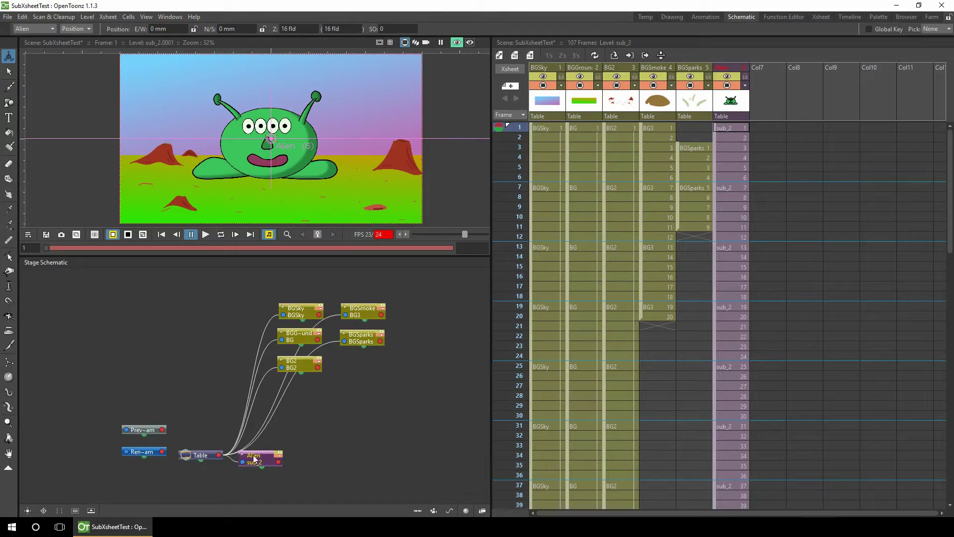
{"action": "left_click_drag", "start_coordinate": [254, 459], "coordinate": [346, 452]}
Open the Alien column as a sub-xsheet to reveal its Feet through Mouth columns
{"action": "left_click", "coordinate": [394, 404]}
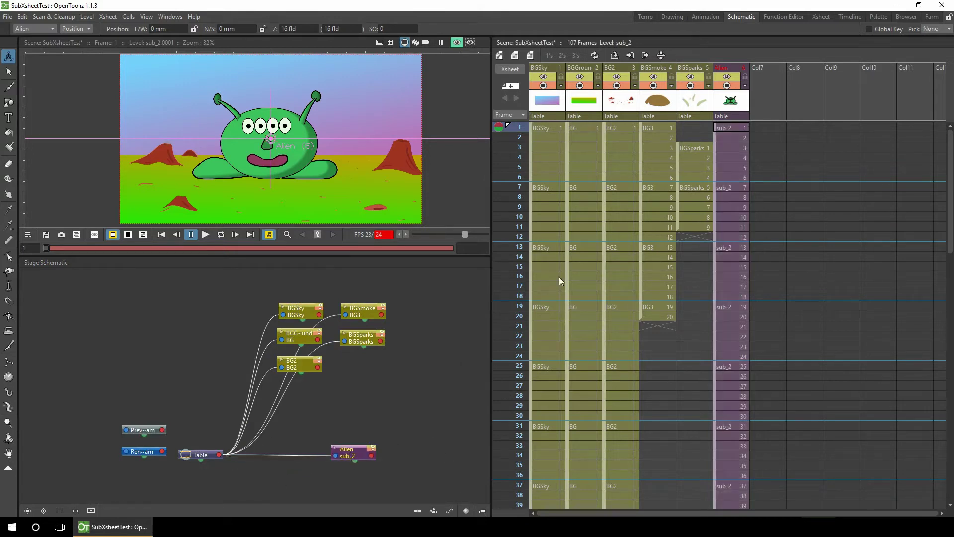
{"action": "left_click", "coordinate": [729, 148]}
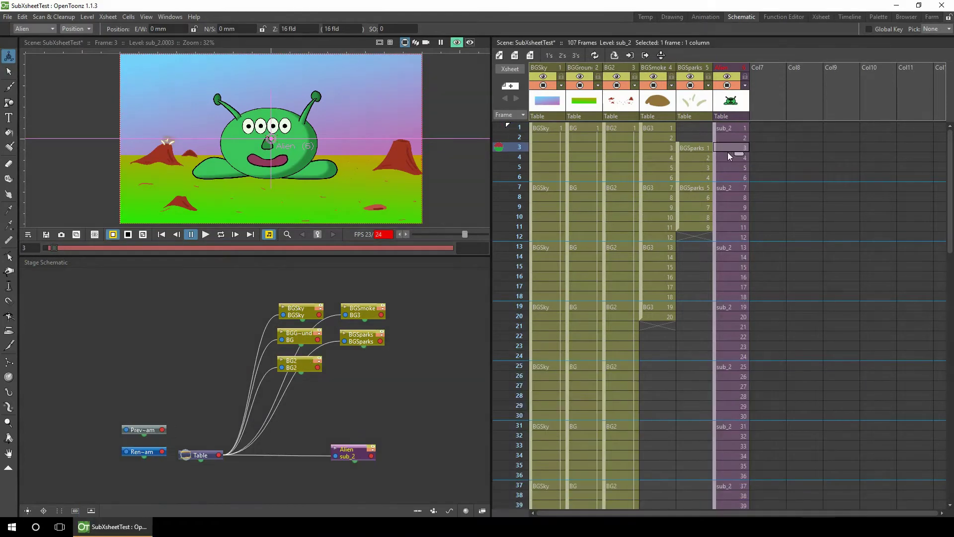
{"action": "left_click", "coordinate": [113, 17]}
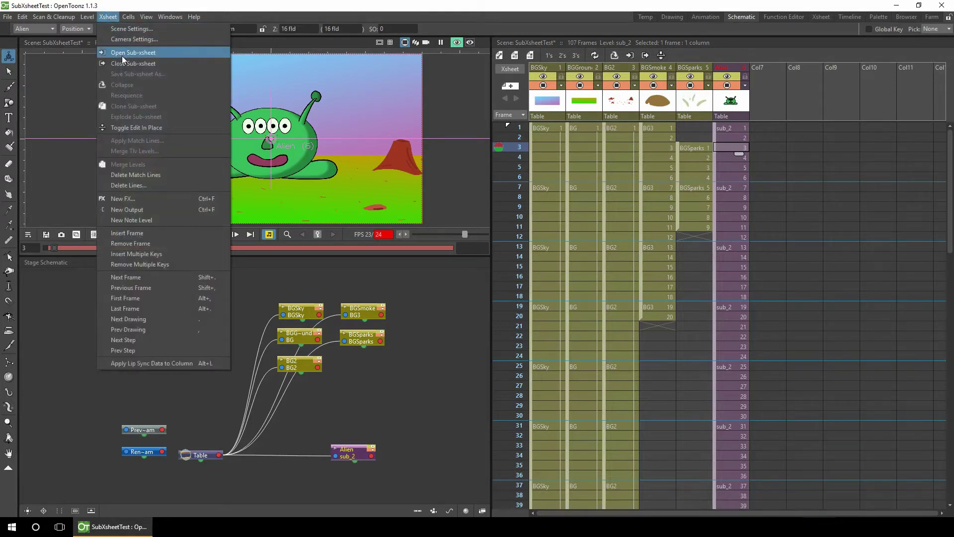
{"action": "left_click", "coordinate": [730, 146]}
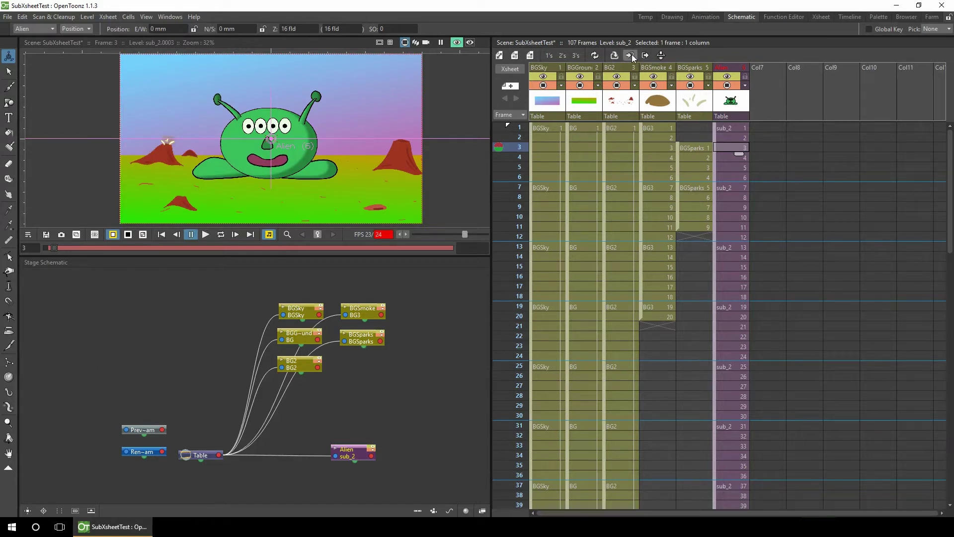
{"action": "right_click", "coordinate": [726, 107]}
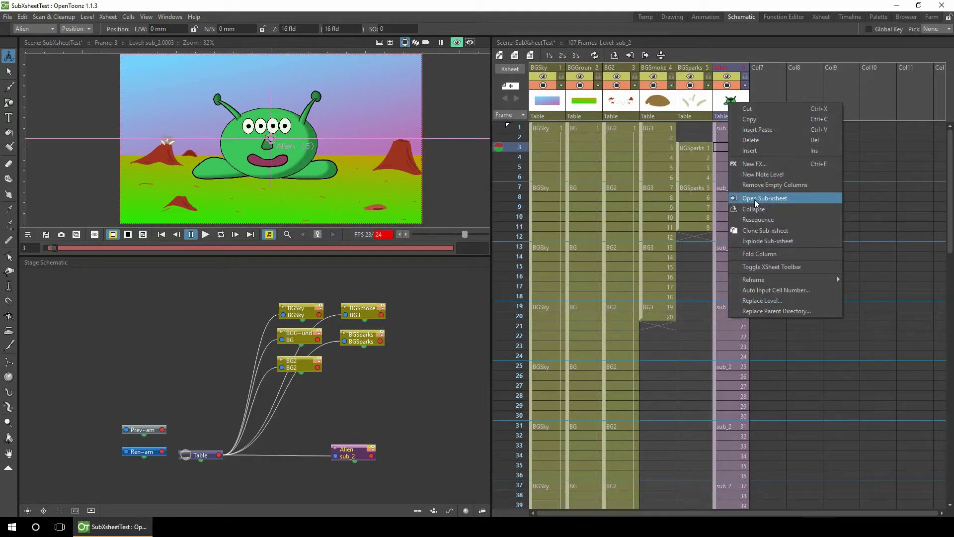
{"action": "left_click", "coordinate": [770, 198]}
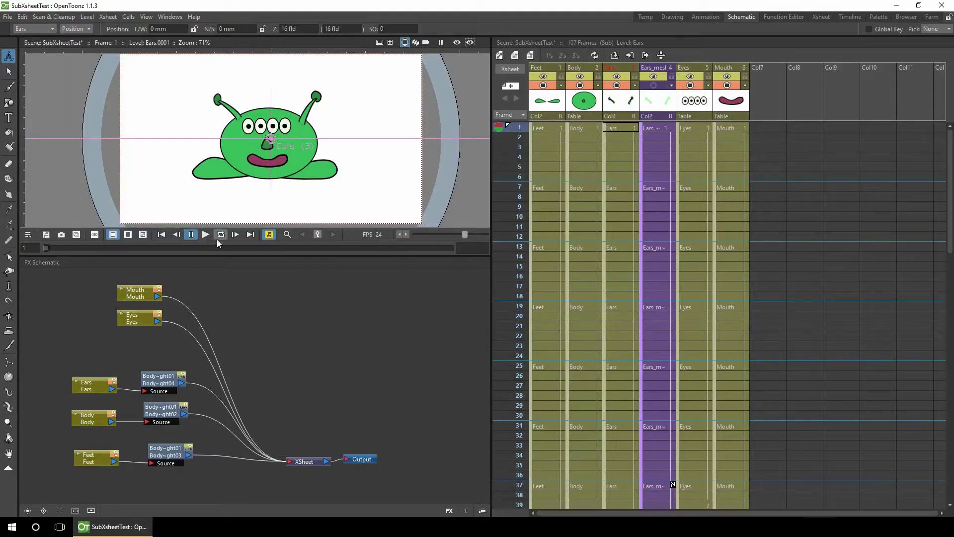
{"action": "left_click", "coordinate": [205, 234]}
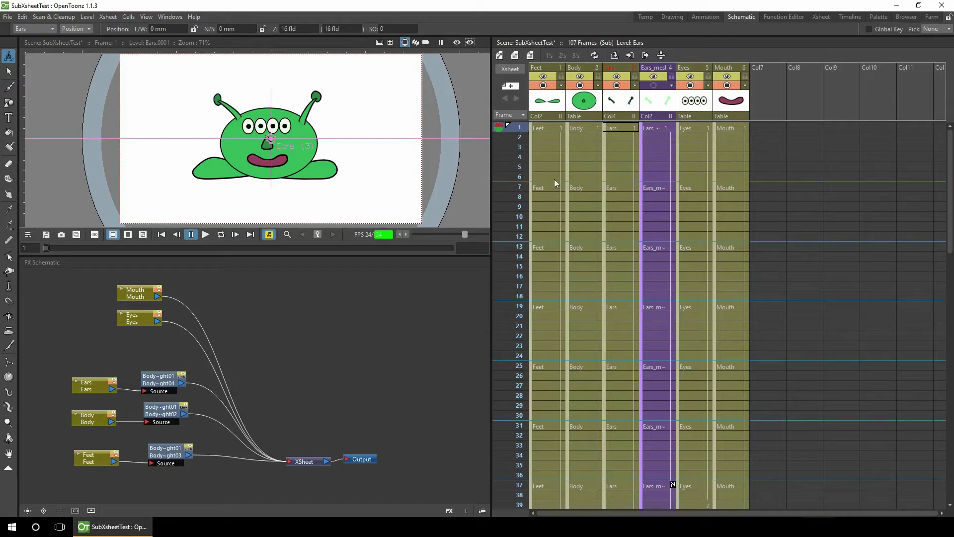
{"action": "left_click_drag", "start_coordinate": [950, 149], "coordinate": [951, 396]}
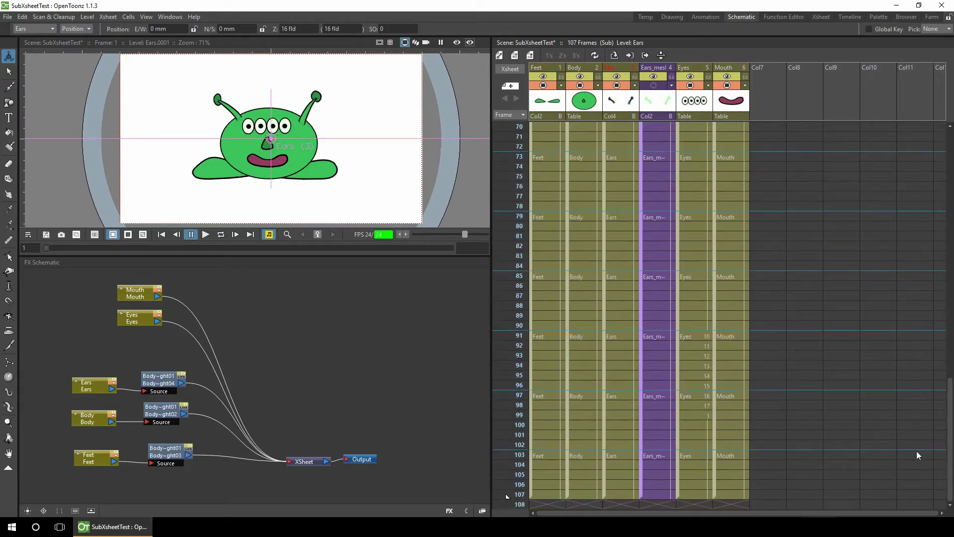
{"action": "left_click", "coordinate": [520, 426]}
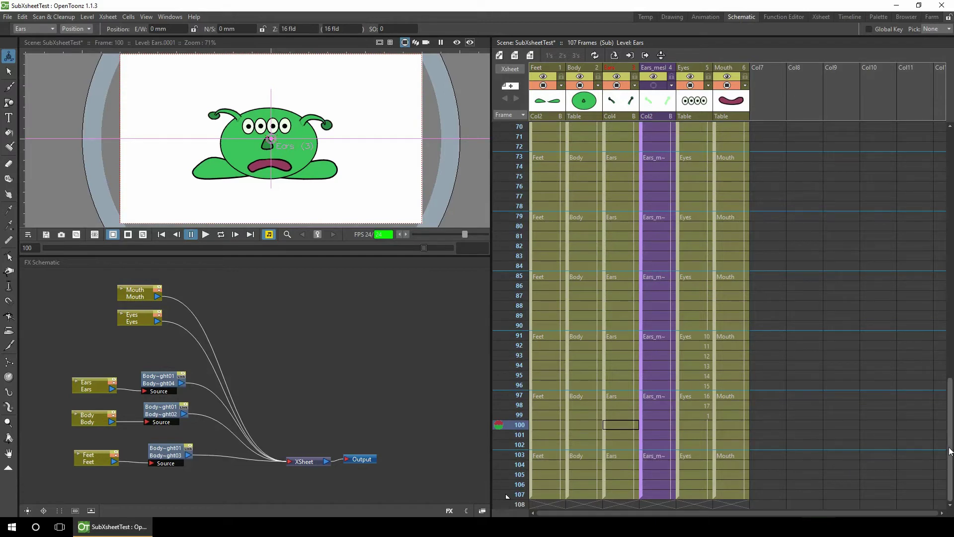
{"action": "key", "text": "alt+comma"}
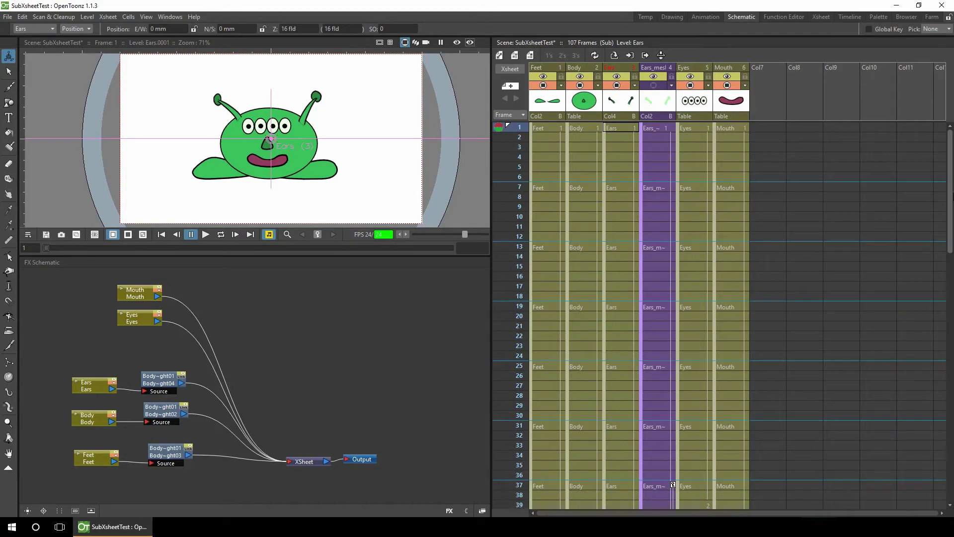
{"action": "scroll", "coordinate": [827, 233], "scroll_direction": "down", "scroll_amount": 9}
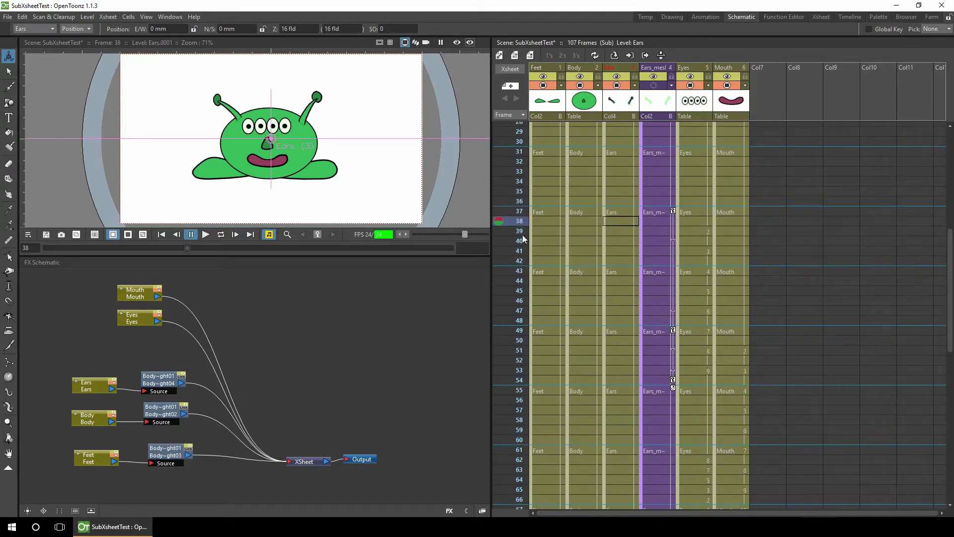
{"action": "left_click", "coordinate": [519, 380]}
{"action": "left_click_drag", "start_coordinate": [534, 330], "coordinate": [545, 221]}
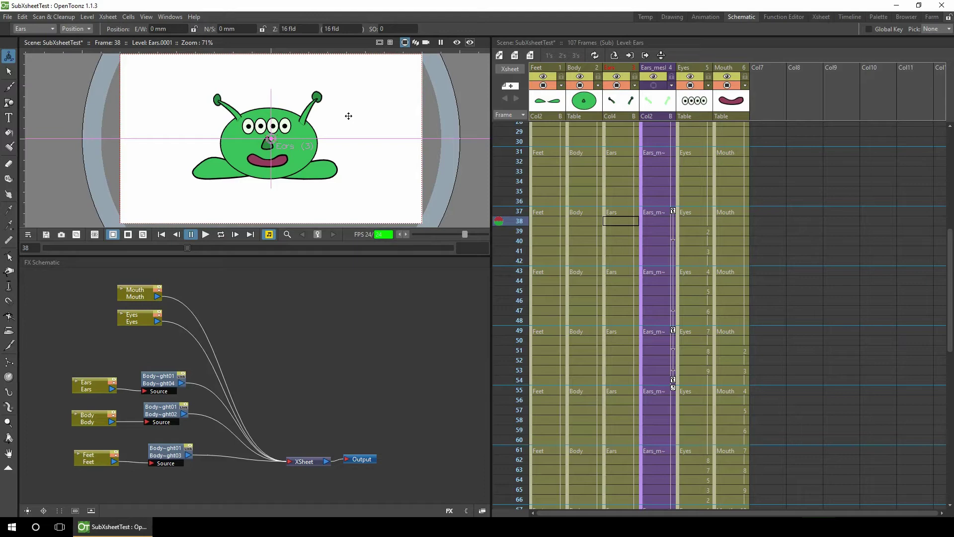
{"action": "left_click", "coordinate": [108, 17]}
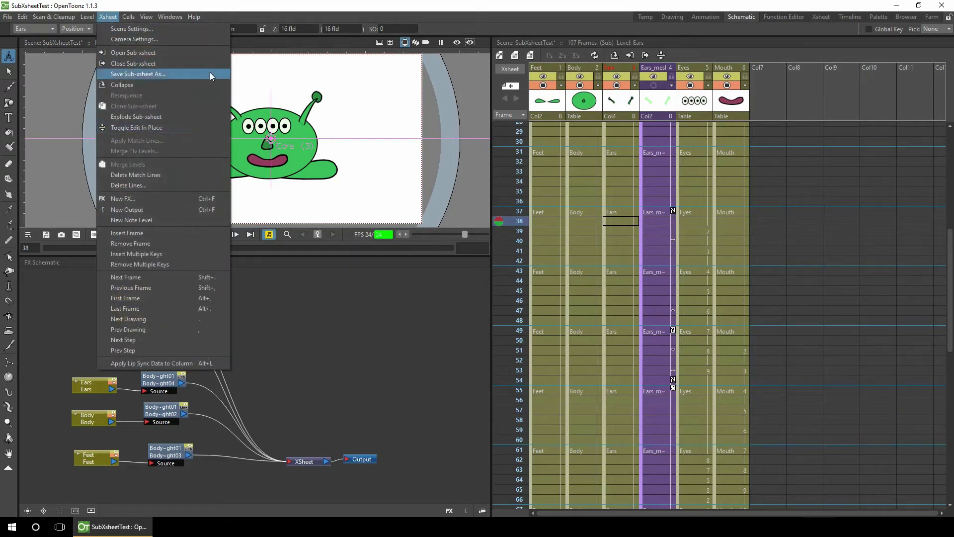
{"action": "key", "text": "Escape"}
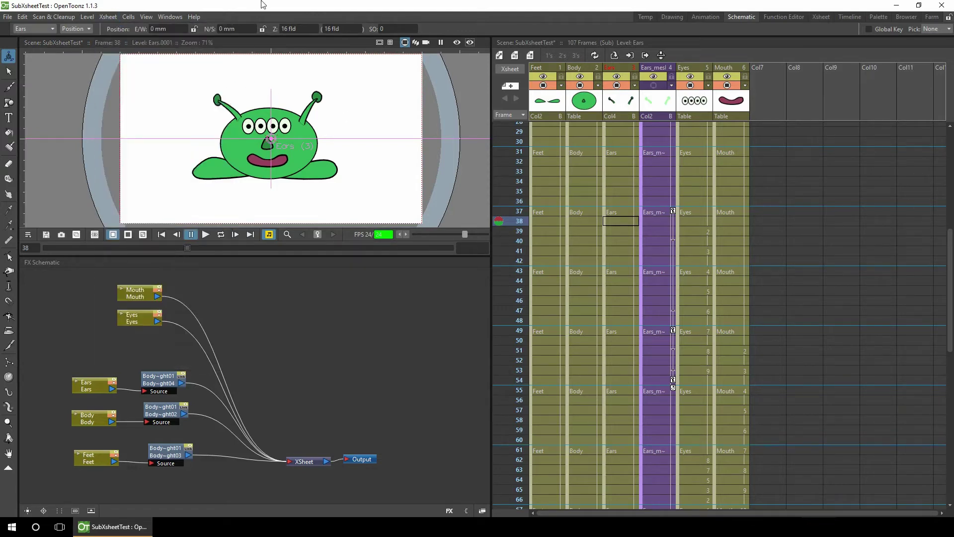
{"action": "left_click", "coordinate": [662, 55]}
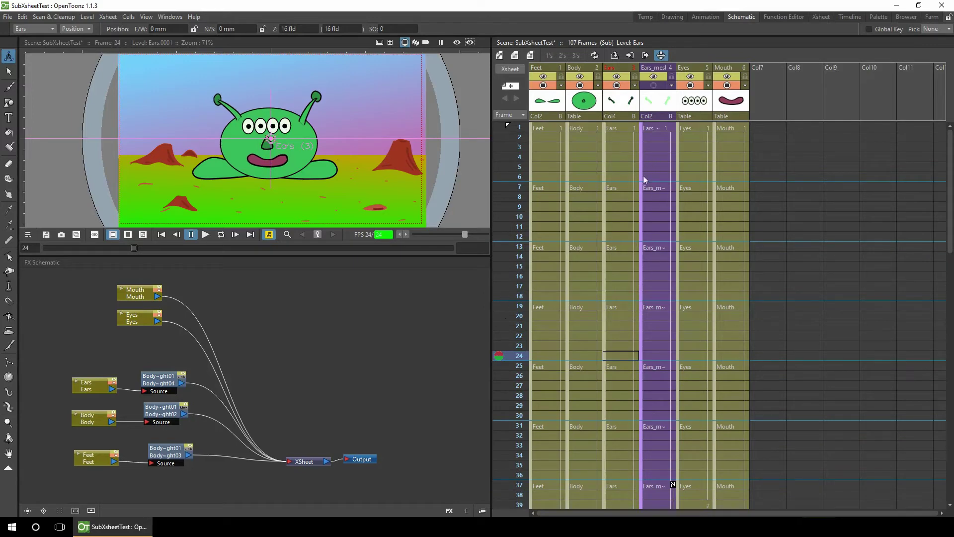
{"action": "left_click", "coordinate": [109, 17]}
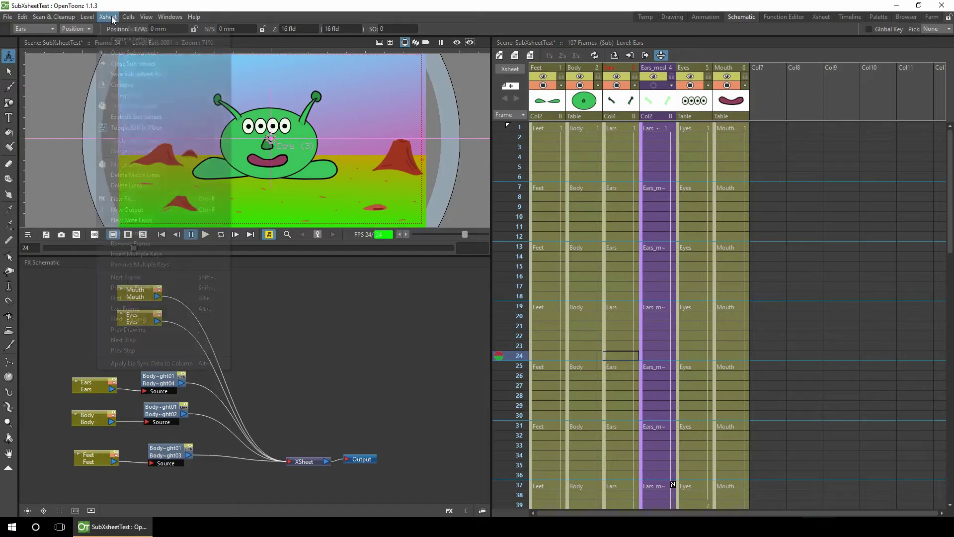
{"action": "left_click", "coordinate": [179, 4]}
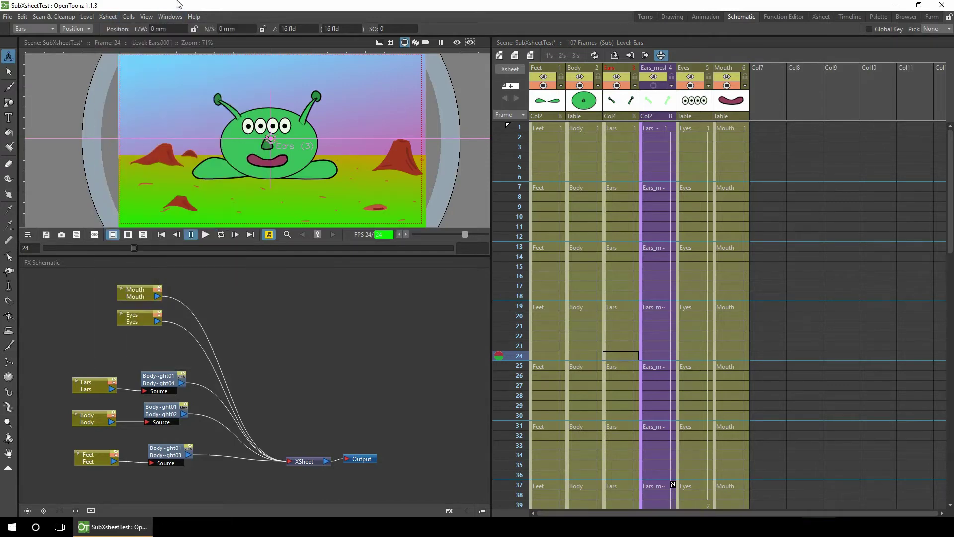
{"action": "right_click", "coordinate": [660, 105]}
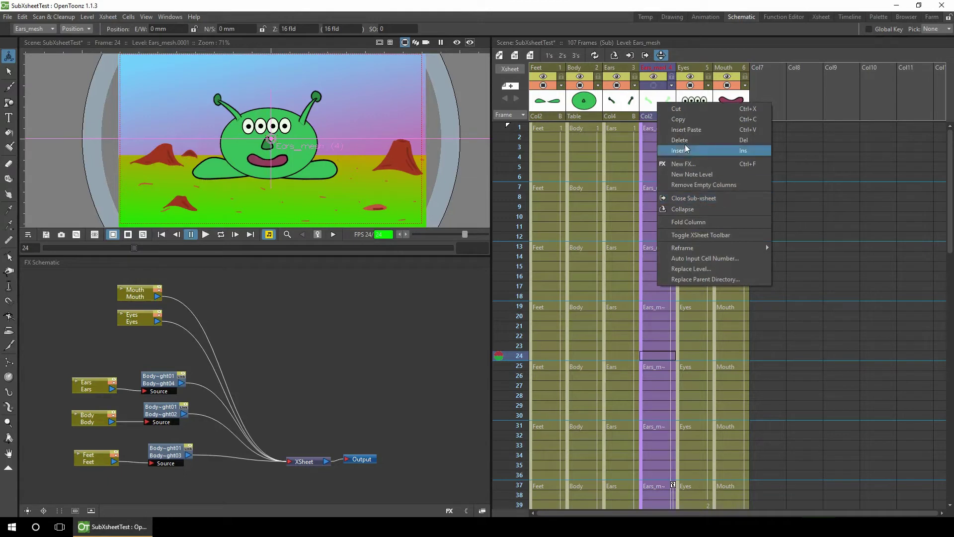
{"action": "left_click", "coordinate": [676, 53]}
Return to the main scene and collapse BGSky, BGGround and BG2 into sub-xsheet column Col1
{"action": "left_click", "coordinate": [645, 56]}
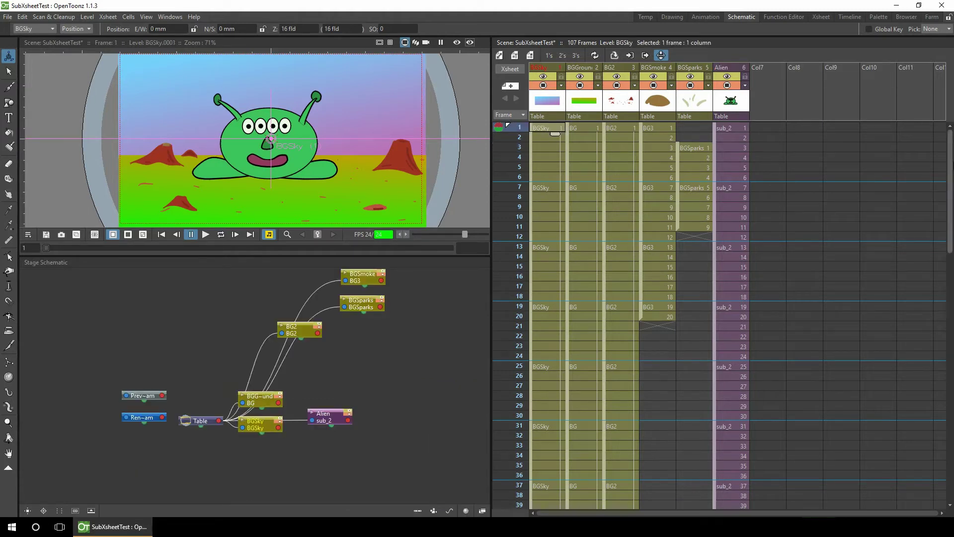
{"action": "left_click", "coordinate": [582, 102]}
{"action": "left_click", "coordinate": [619, 103]}
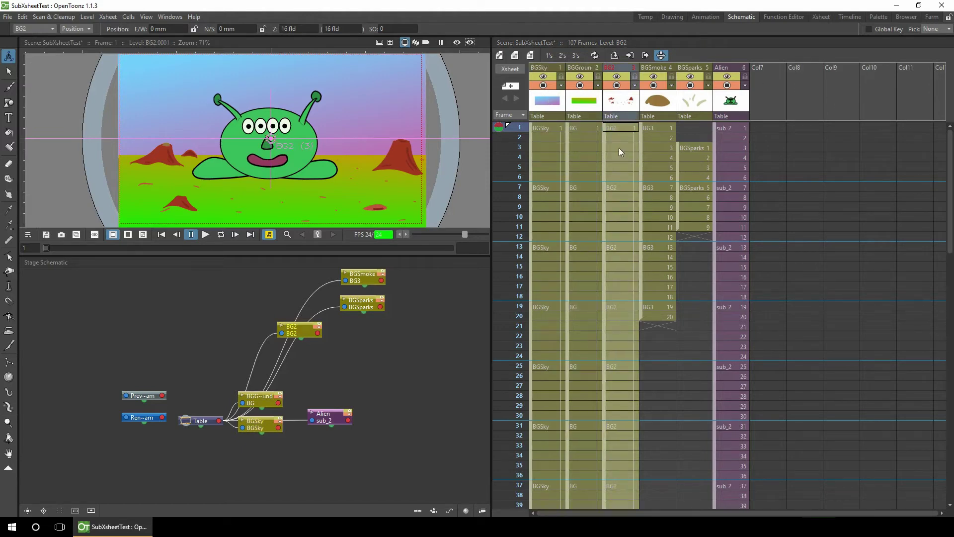
{"action": "left_click", "coordinate": [547, 101]}
{"action": "left_click", "coordinate": [584, 104]}
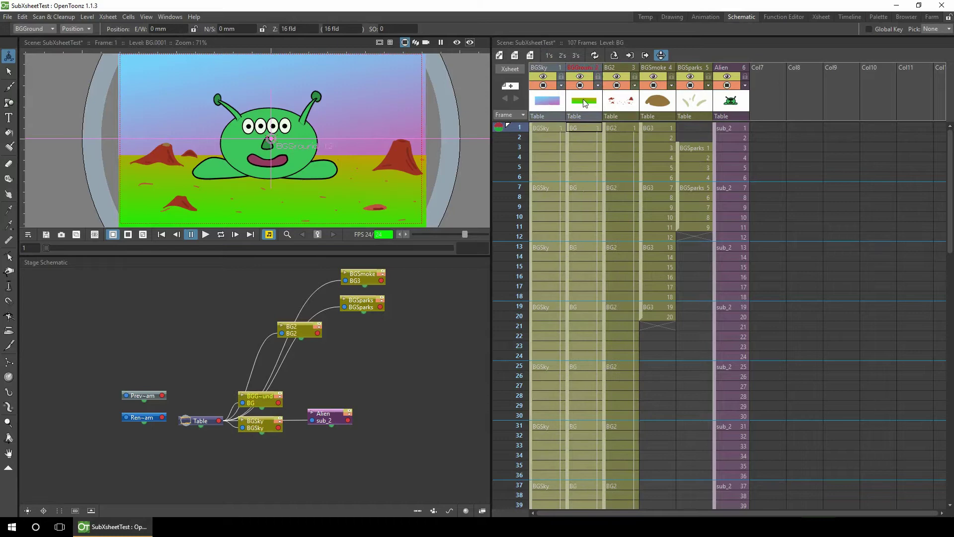
{"action": "left_click", "coordinate": [608, 102]}
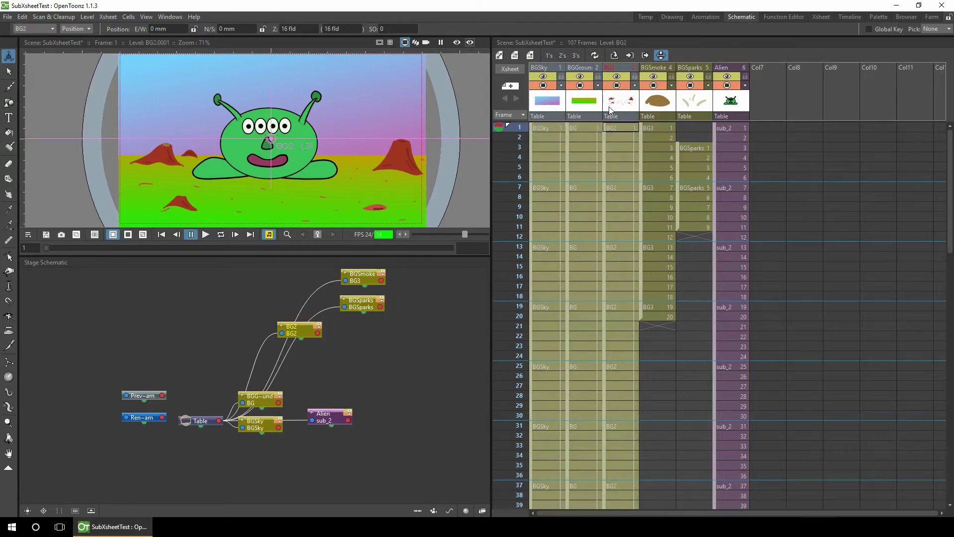
{"action": "left_click", "coordinate": [615, 55]}
{"action": "left_click", "coordinate": [458, 288]}
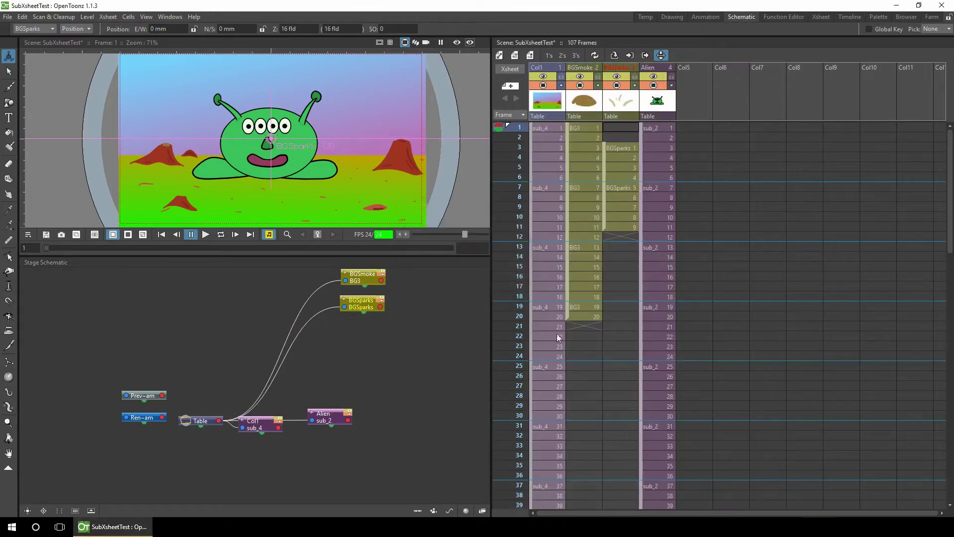
Open the sub_4 sub-xsheet, clear all cells after frame 1, and close it
{"action": "left_click", "coordinate": [543, 128]}
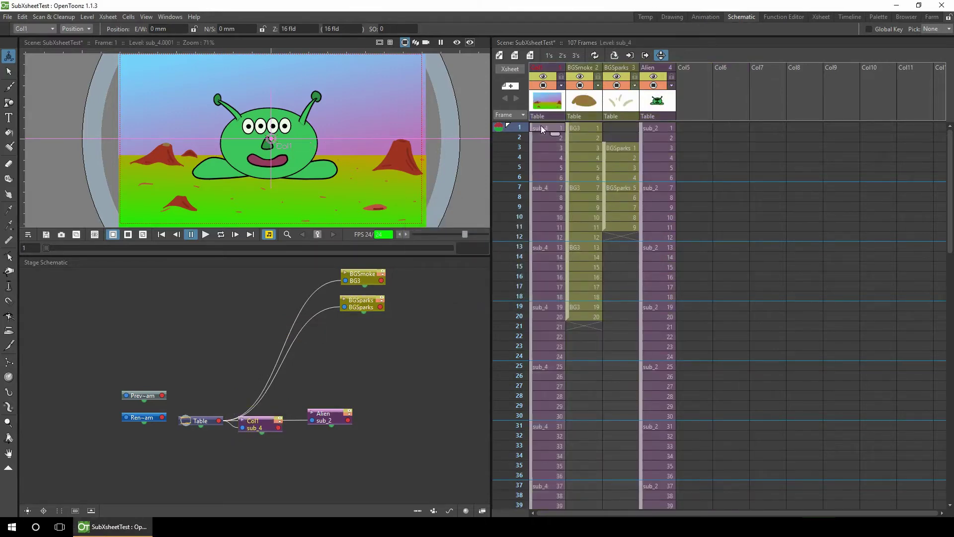
{"action": "left_click", "coordinate": [629, 55]}
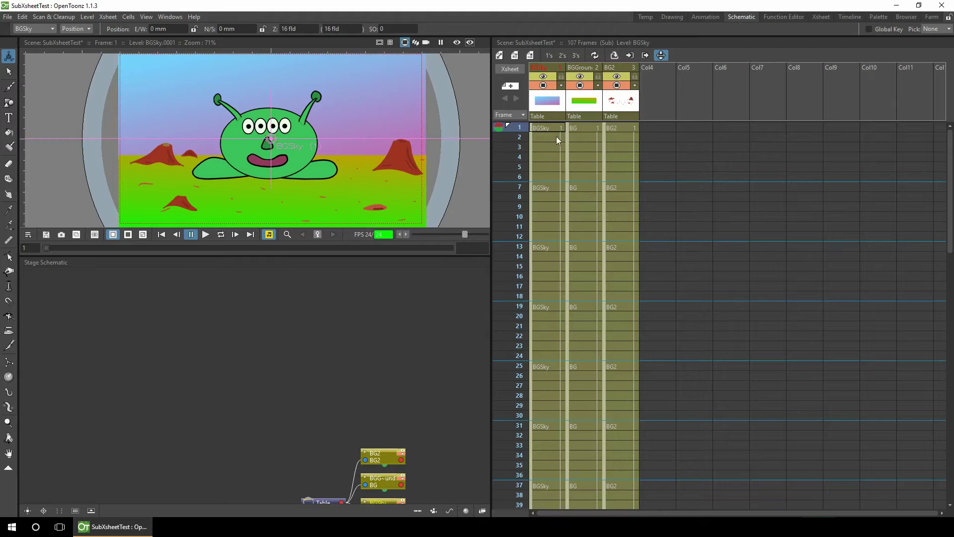
{"action": "left_click_drag", "start_coordinate": [543, 135], "coordinate": [609, 138]}
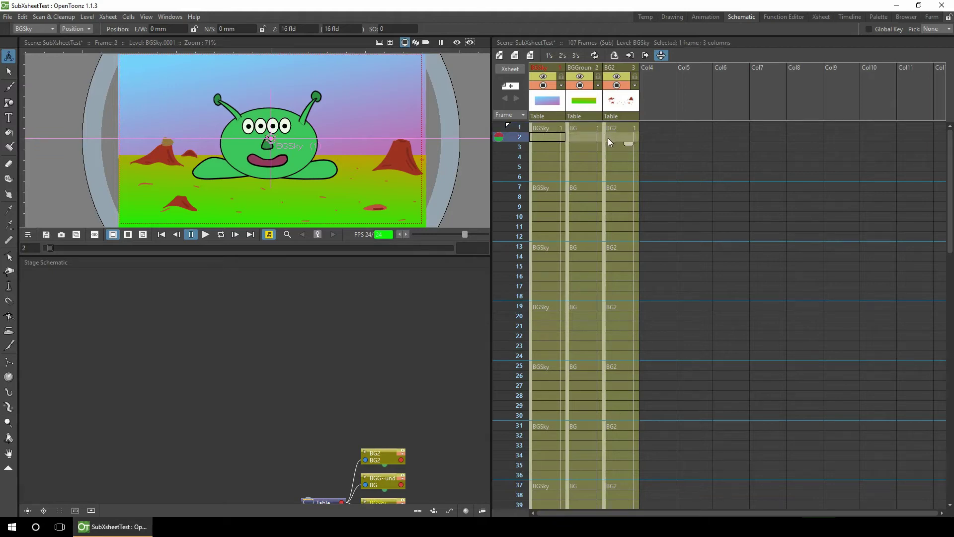
{"action": "key", "text": "ctrl+z"}
{"action": "key", "text": "ctrl+z"}
{"action": "key", "text": "ctrl+z"}
{"action": "key", "text": "ctrl+z"}
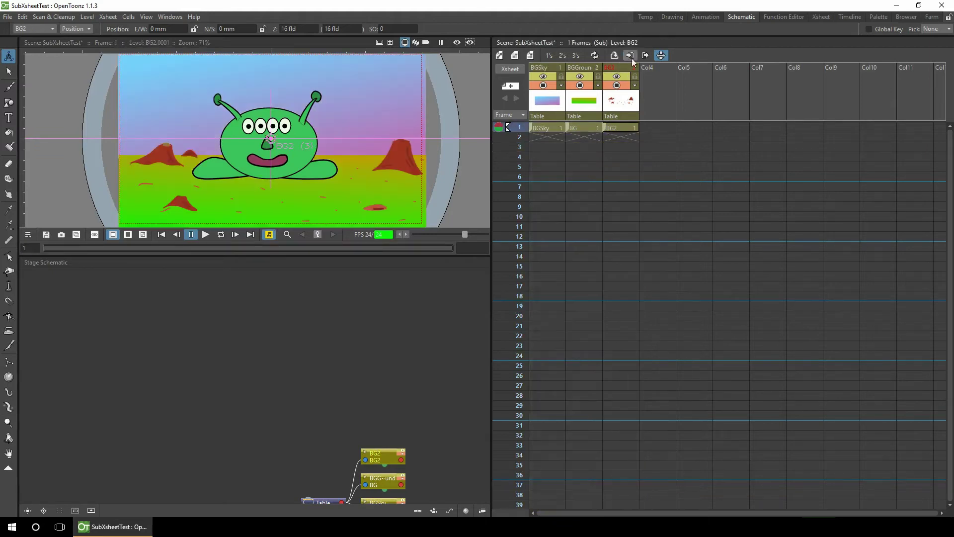
{"action": "left_click", "coordinate": [646, 55]}
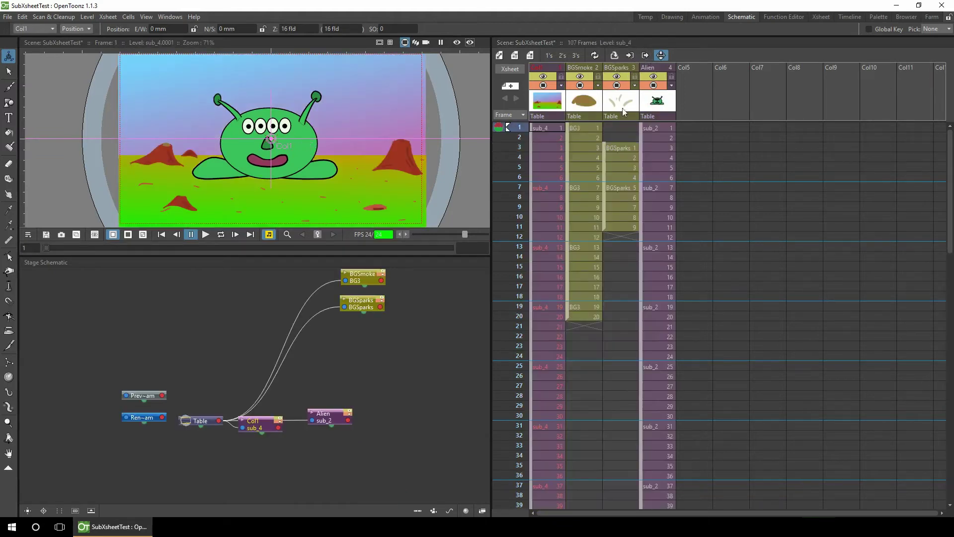
Delete Col1's cells from frame 2 onward, leaving only the sub_4 frame 1 cell
{"action": "left_click", "coordinate": [553, 137]}
{"action": "mouse_move", "coordinate": [518, 167]}
{"action": "left_mouse_down"}
{"action": "mouse_move", "coordinate": [520, 253]}
{"action": "mouse_move", "coordinate": [516, 149]}
{"action": "left_mouse_up"}
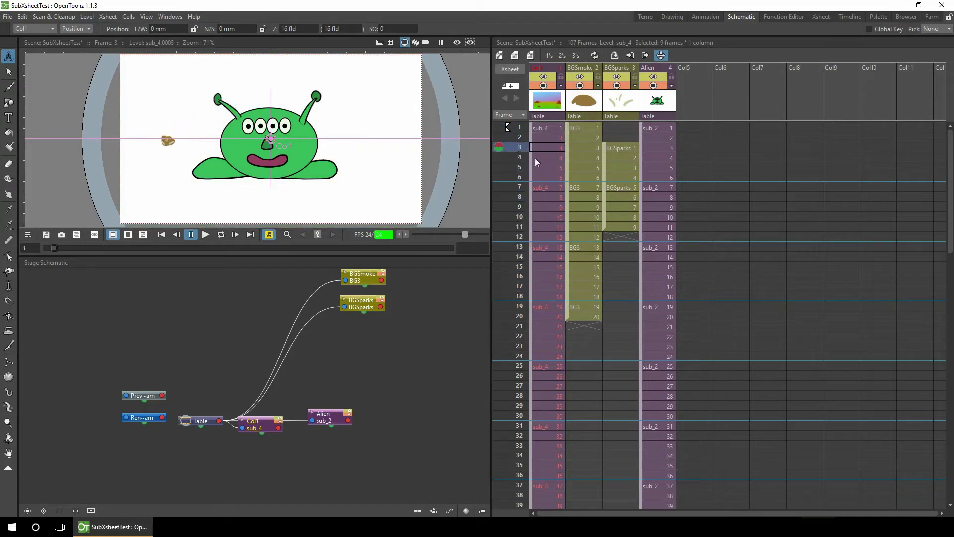
{"action": "left_click", "coordinate": [553, 129]}
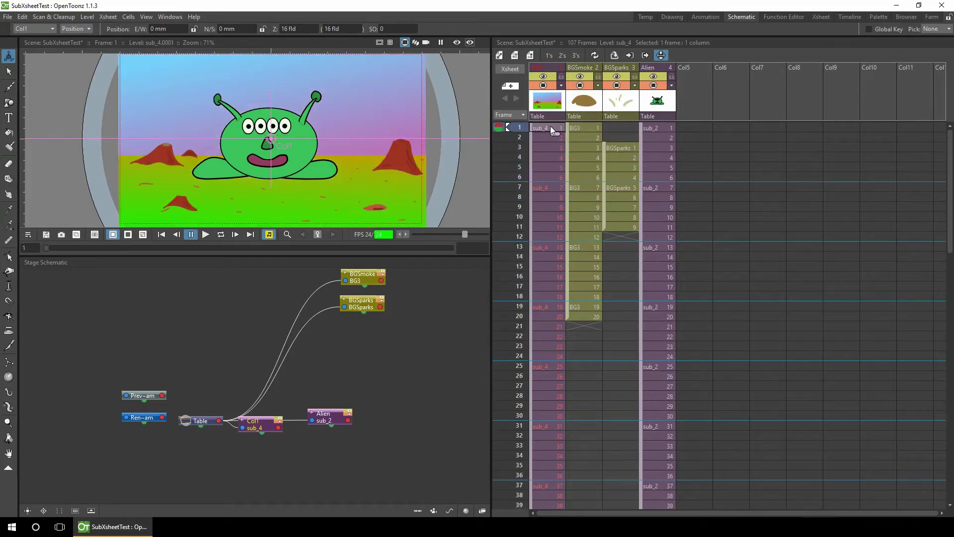
{"action": "left_click", "coordinate": [544, 137]}
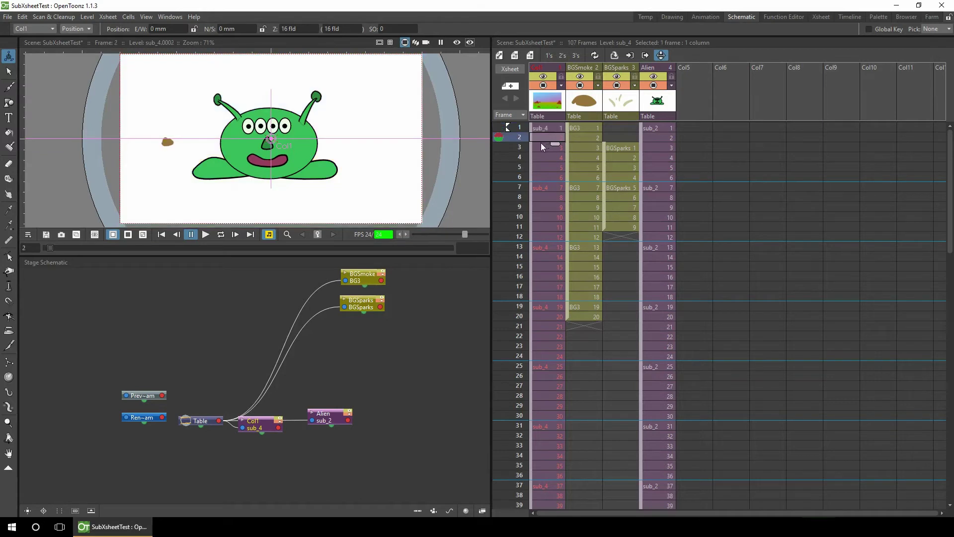
{"action": "key", "text": "Delete"}
{"action": "left_click", "coordinate": [532, 144]}
{"action": "key", "text": "Delete"}
{"action": "left_click", "coordinate": [546, 127]}
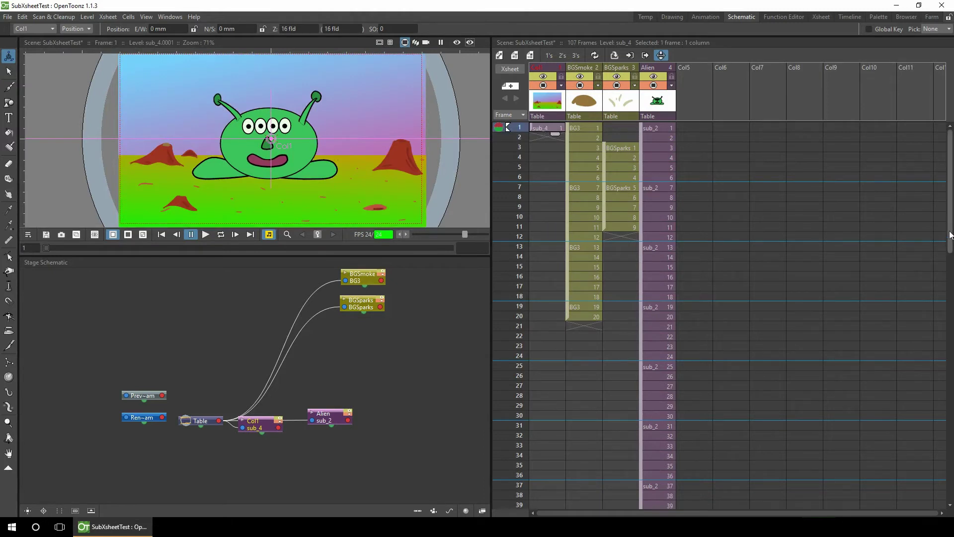
Repeat the frame 1 cell up to frame 107 with Edit Cell Number > Repeat
{"action": "left_click_drag", "start_coordinate": [950, 239], "coordinate": [951, 492]}
{"action": "left_click_drag", "start_coordinate": [950, 440], "coordinate": [950, 192]}
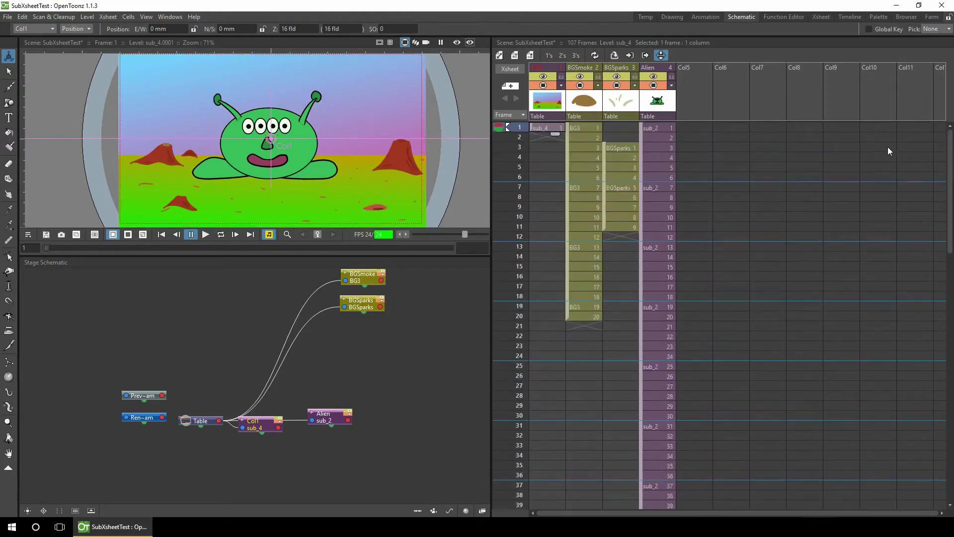
{"action": "right_click", "coordinate": [544, 126]}
{"action": "mouse_move", "coordinate": [610, 201]}
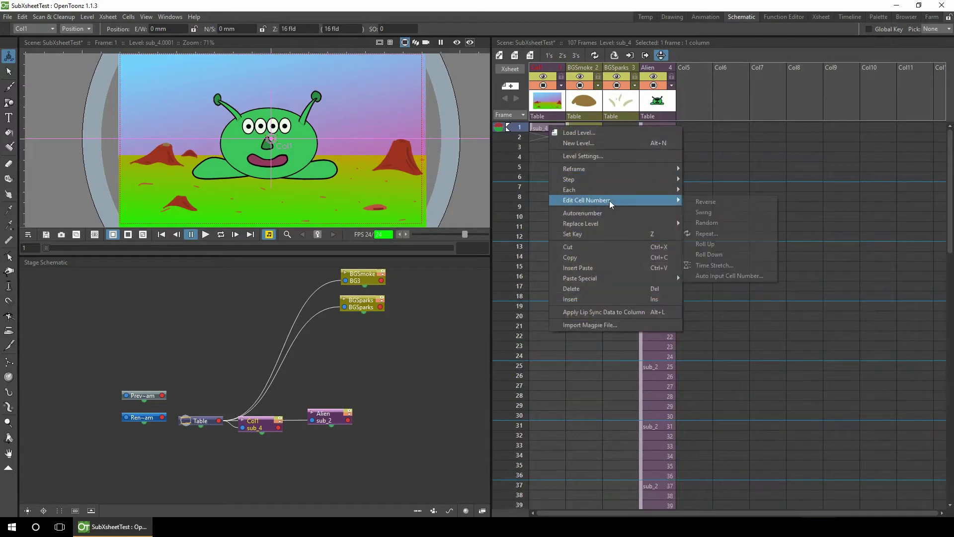
{"action": "left_click", "coordinate": [713, 232]}
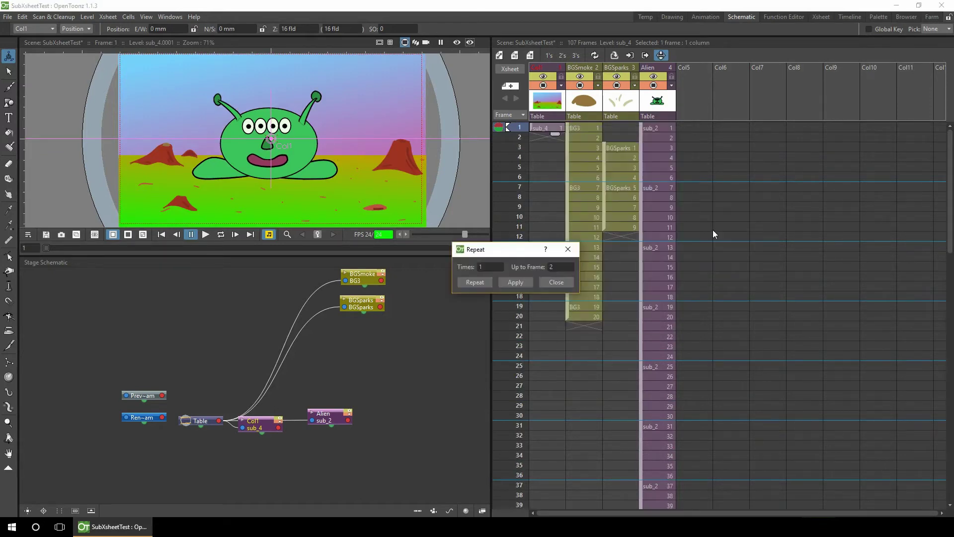
{"action": "left_click", "coordinate": [561, 267]}
{"action": "key", "text": "BackSpace"}
{"action": "type", "text": "107"}
{"action": "left_click", "coordinate": [478, 284]}
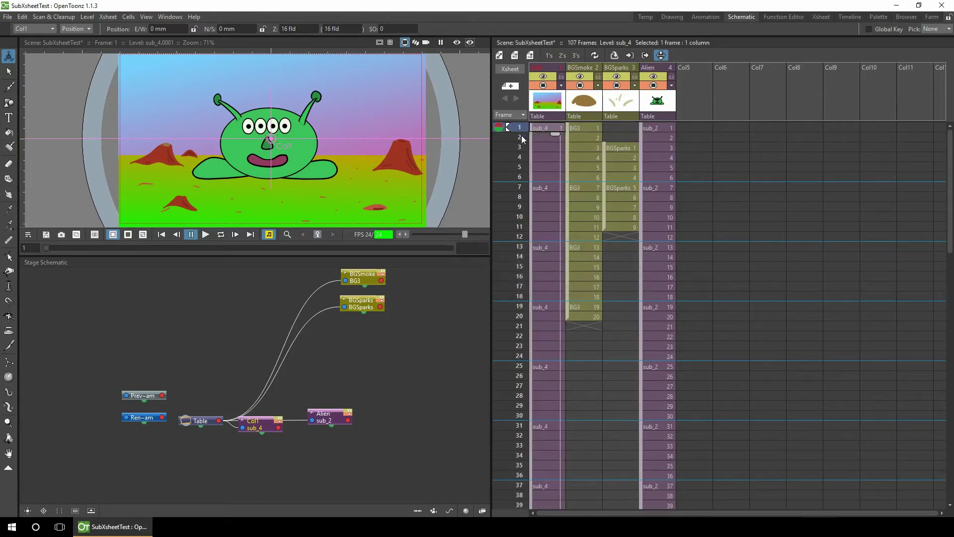
{"action": "mouse_move", "coordinate": [522, 139]}
{"action": "left_mouse_down"}
{"action": "mouse_move", "coordinate": [553, 470]}
{"action": "mouse_move", "coordinate": [514, 89]}
{"action": "left_mouse_up"}
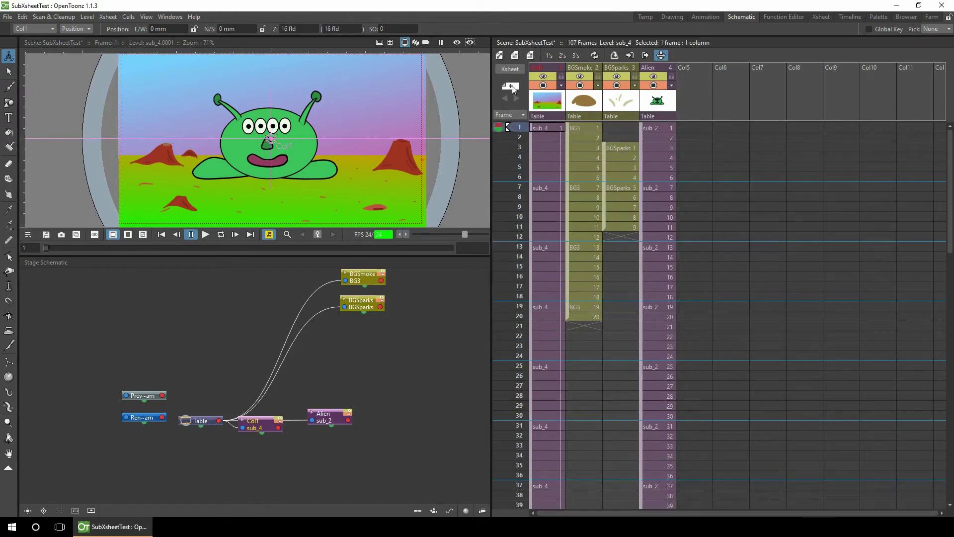
{"action": "left_click", "coordinate": [586, 103]}
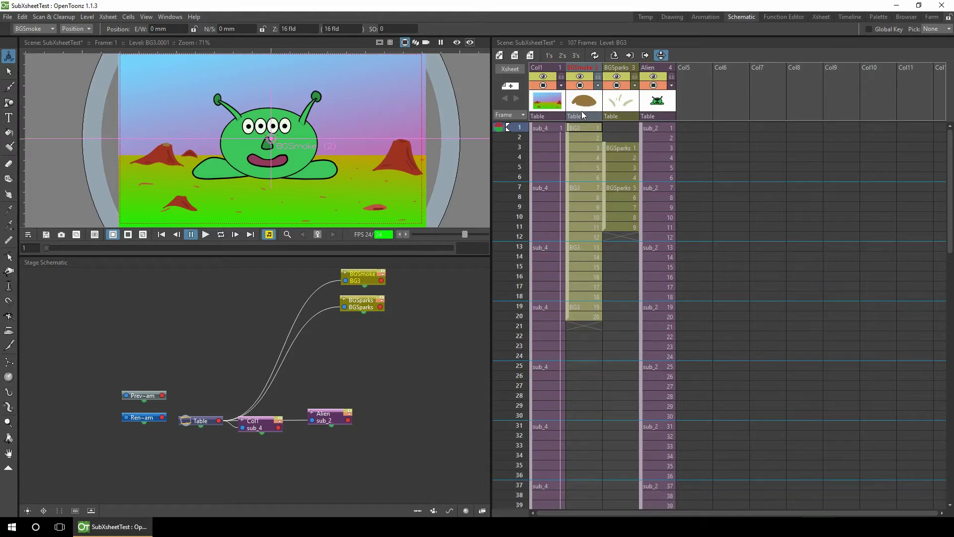
{"action": "left_click_drag", "start_coordinate": [567, 124], "coordinate": [568, 175]}
{"action": "left_click_drag", "start_coordinate": [605, 142], "coordinate": [606, 199]}
{"action": "left_click", "coordinate": [608, 178]}
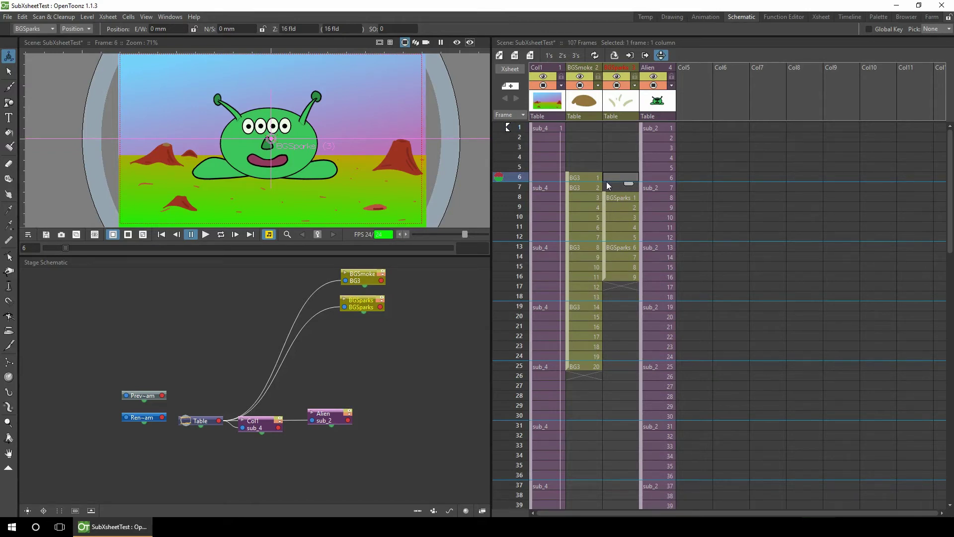
{"action": "left_click_drag", "start_coordinate": [605, 207], "coordinate": [605, 158]}
{"action": "left_click_drag", "start_coordinate": [568, 199], "coordinate": [567, 149]}
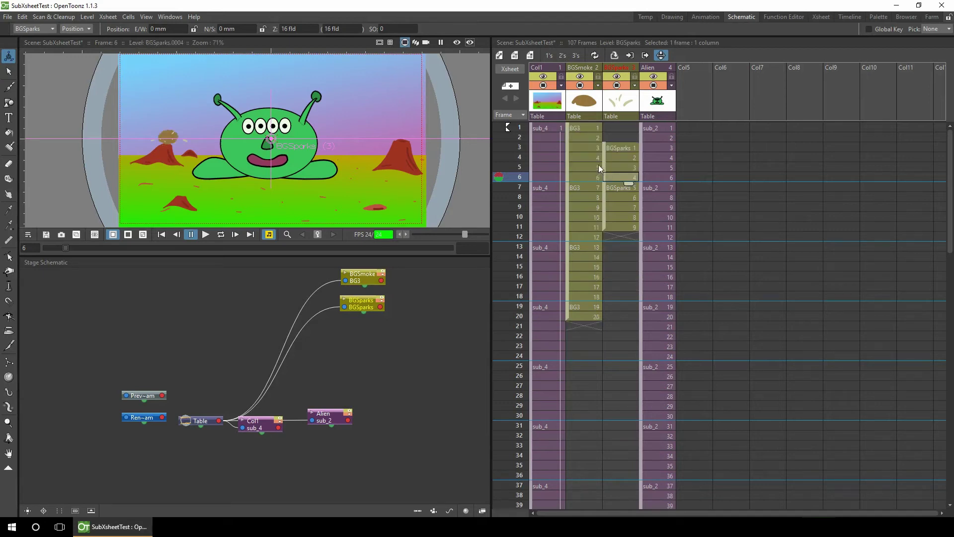
Collapse the smoke and sparks columns into a sub-xsheet and rename the first column StaticBG
{"action": "left_click", "coordinate": [616, 56]}
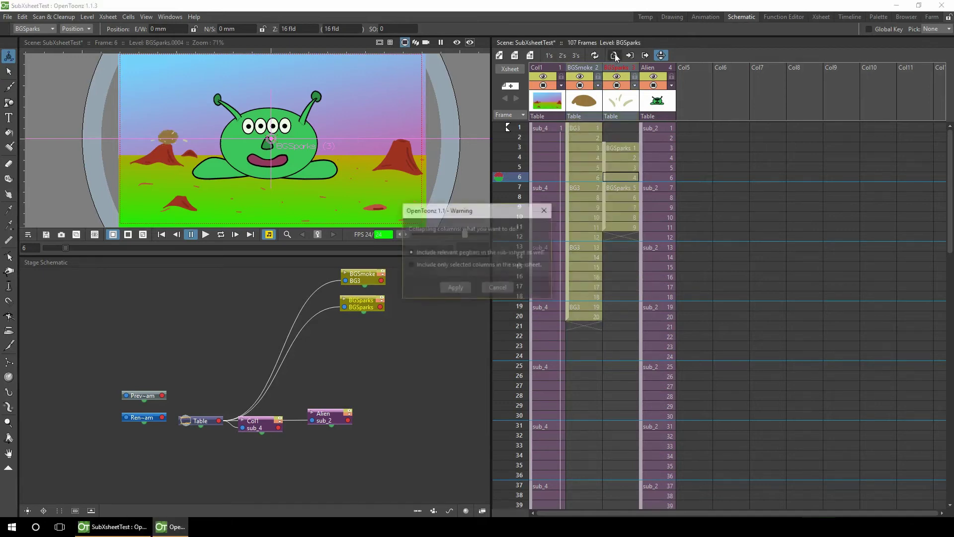
{"action": "left_click", "coordinate": [454, 288]}
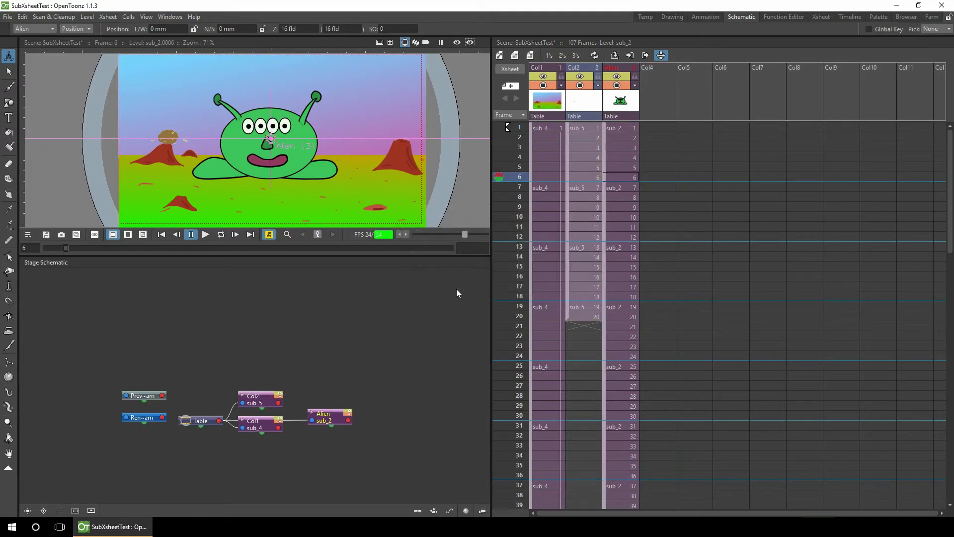
{"action": "left_click", "coordinate": [548, 67]}
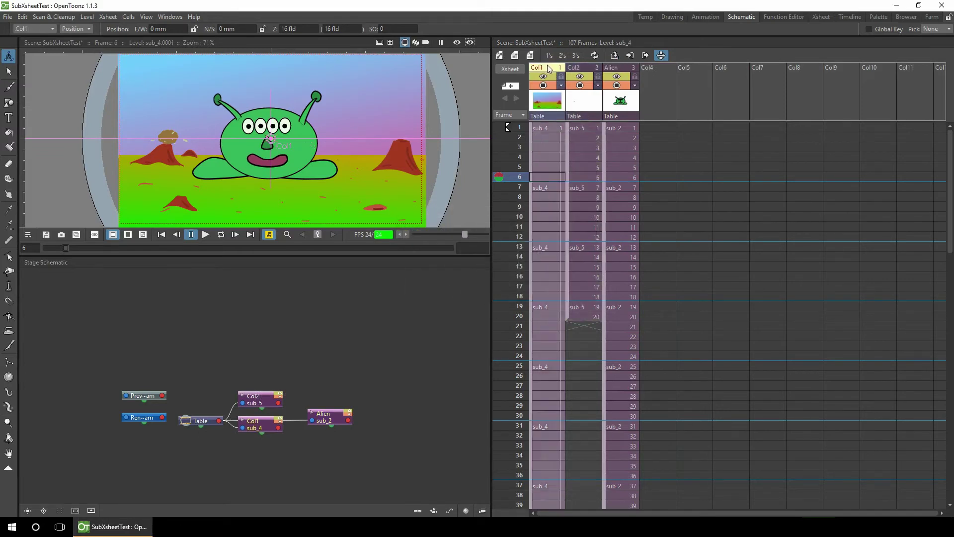
{"action": "double_click", "coordinate": [549, 67]}
{"action": "type", "text": "Stat"}
{"action": "type", "text": "icBG"}
{"action": "key", "text": "Return"}
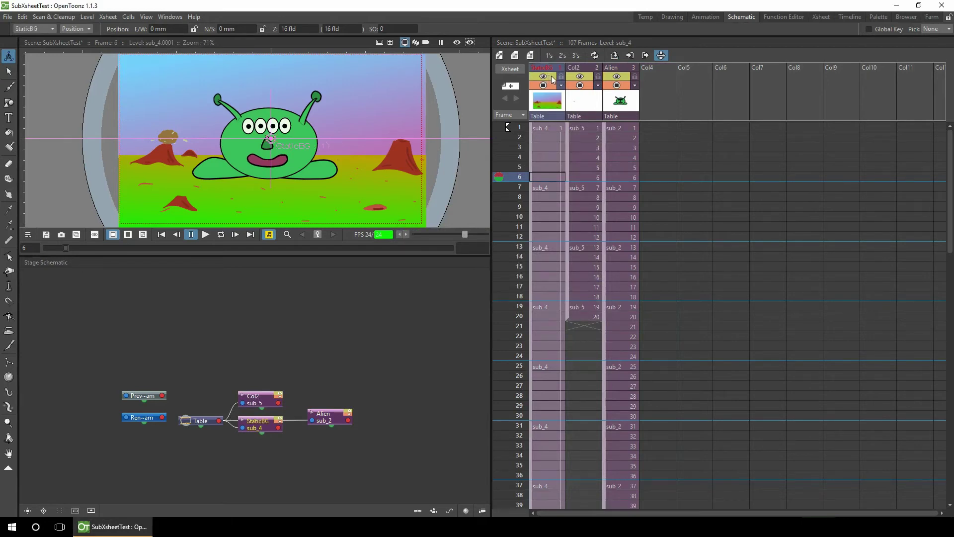
Rename the second column AnimBG
{"action": "left_click", "coordinate": [577, 67]}
{"action": "double_click", "coordinate": [576, 68]}
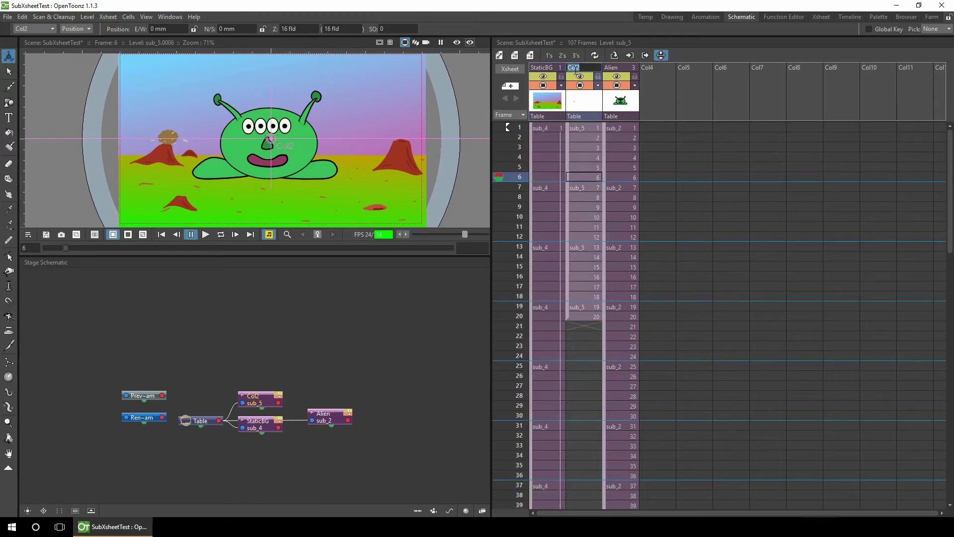
{"action": "type", "text": "AnimBG"}
{"action": "key", "text": "Return"}
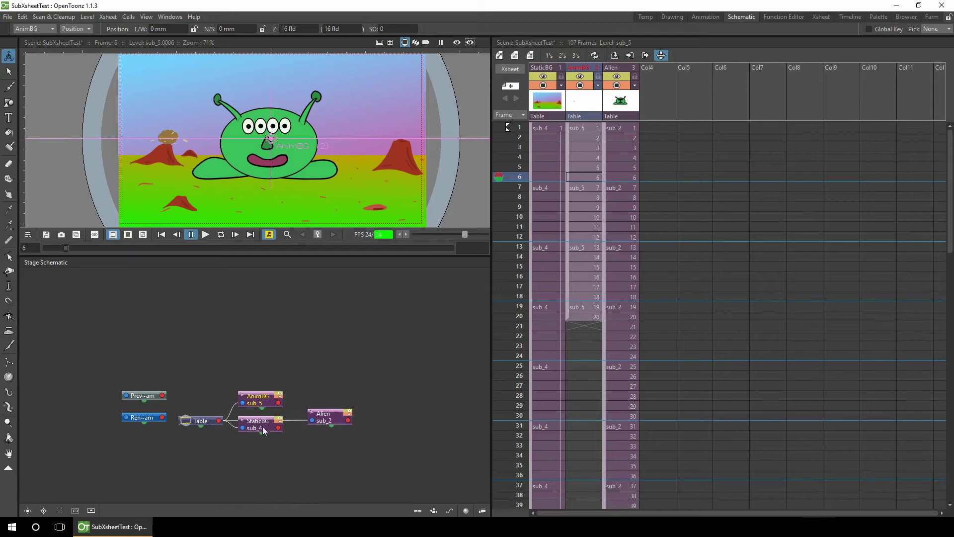
Stack the StaticBG, AnimBG and Alien nodes vertically in the Stage Schematic
{"action": "left_click_drag", "start_coordinate": [263, 427], "coordinate": [290, 342]}
{"action": "left_click_drag", "start_coordinate": [254, 401], "coordinate": [284, 376]}
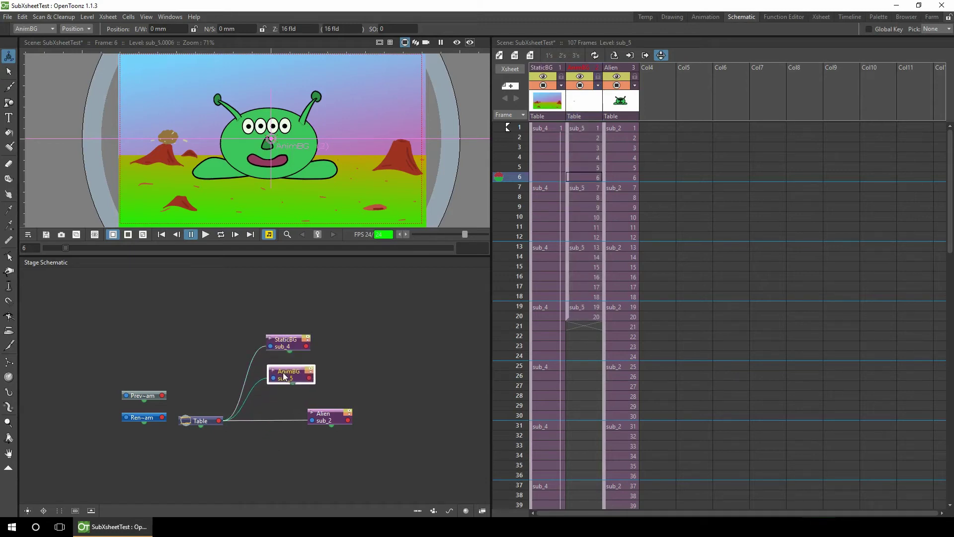
{"action": "left_click_drag", "start_coordinate": [323, 413], "coordinate": [285, 407]}
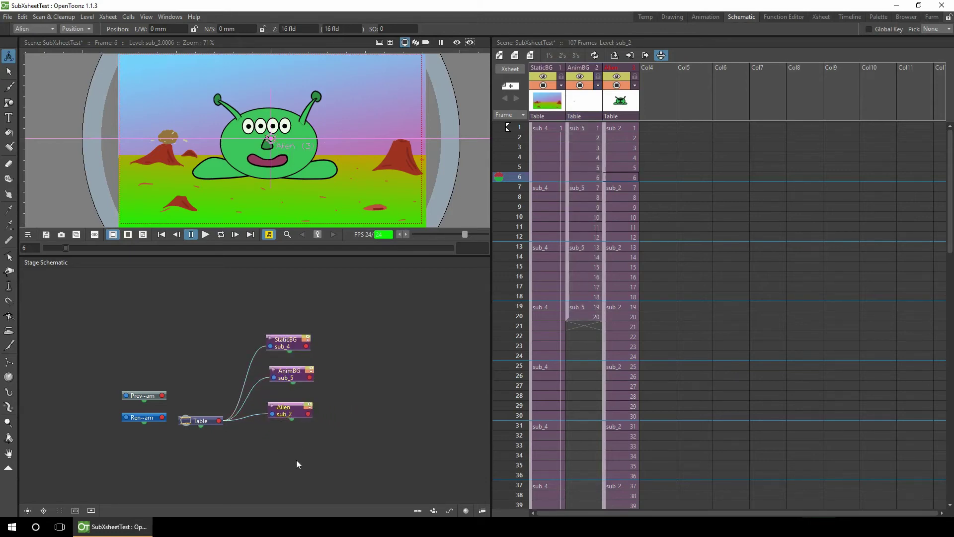
Stack the same three nodes in the FX Schematic, then scrub to frame 26
{"action": "left_click", "coordinate": [483, 512]}
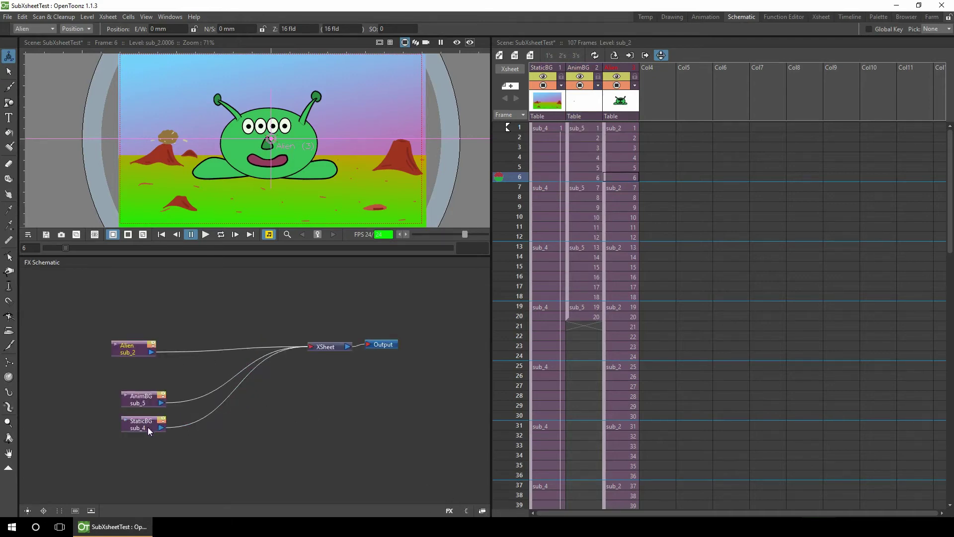
{"action": "left_click_drag", "start_coordinate": [147, 427], "coordinate": [217, 301]}
{"action": "left_click_drag", "start_coordinate": [141, 403], "coordinate": [207, 334]}
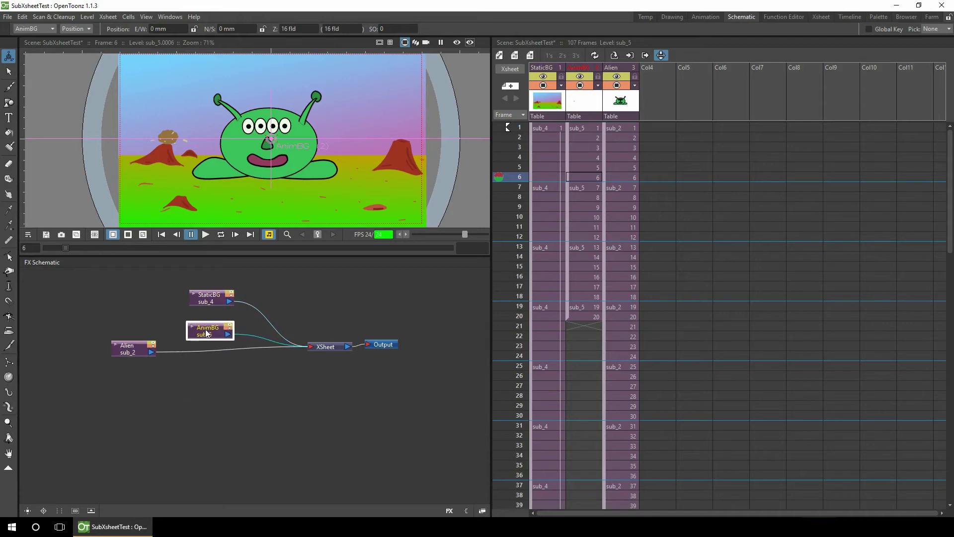
{"action": "left_click_drag", "start_coordinate": [128, 349], "coordinate": [206, 360]}
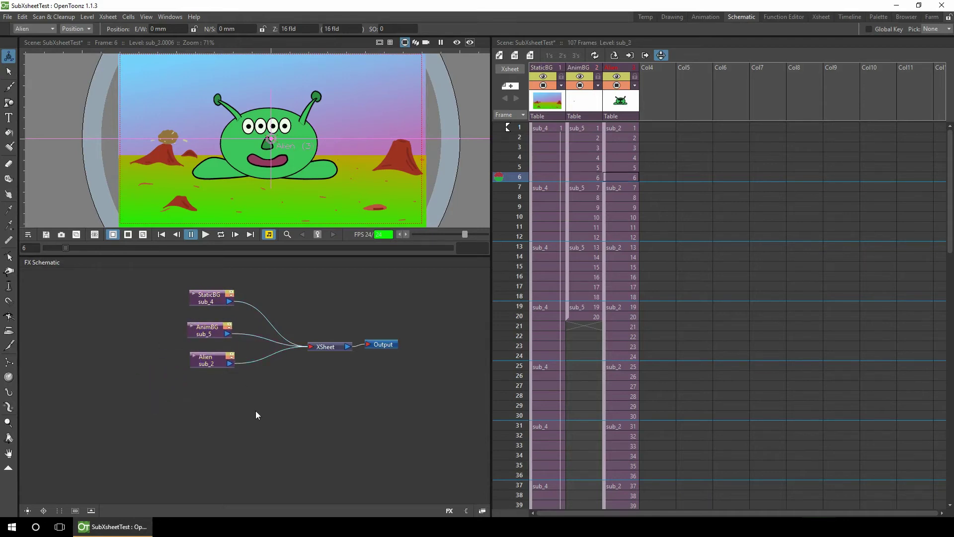
{"action": "left_click", "coordinate": [520, 129]}
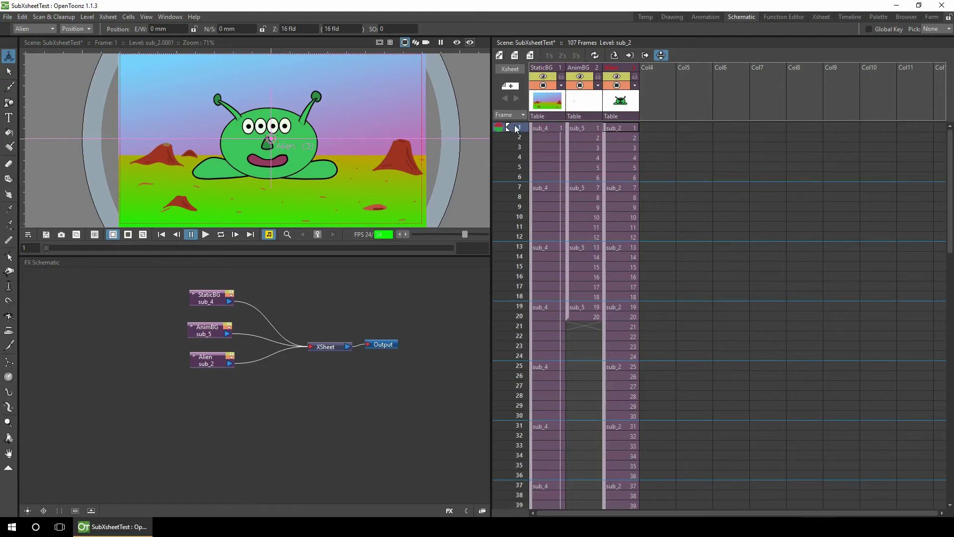
{"action": "left_click_drag", "start_coordinate": [523, 133], "coordinate": [525, 370]}
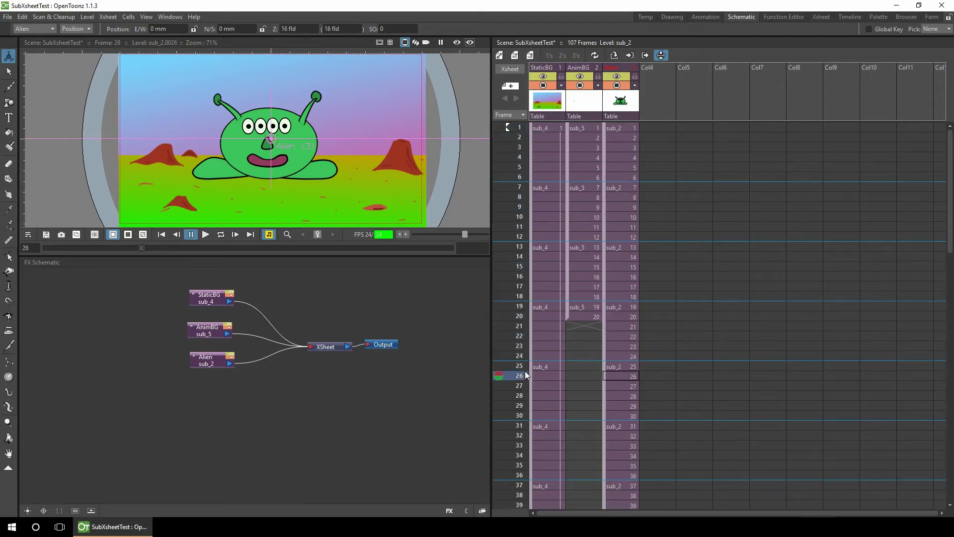
Drag the AnimBG sub_5 cells down to start at frame 13, then return to frame 1
{"action": "left_click", "coordinate": [523, 128]}
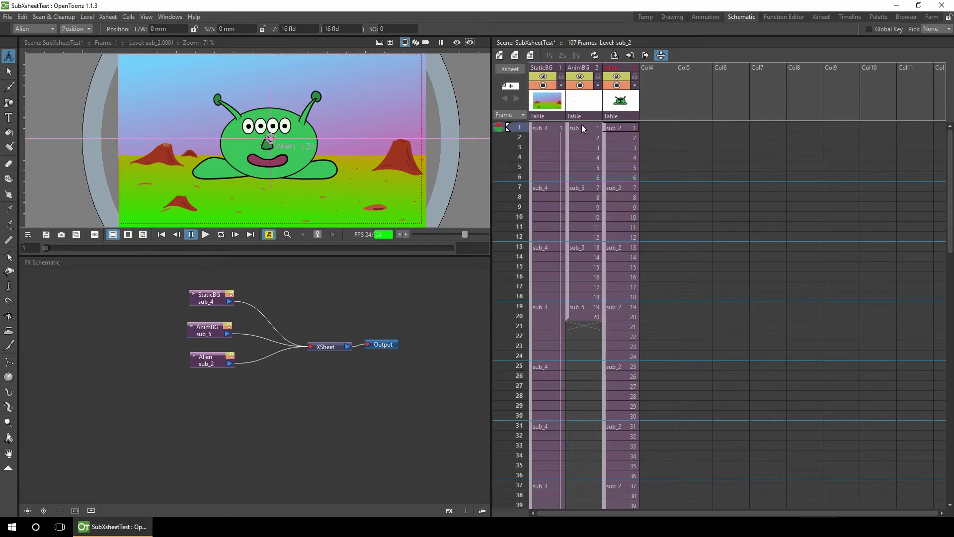
{"action": "mouse_move", "coordinate": [522, 135]}
{"action": "left_mouse_down"}
{"action": "mouse_move", "coordinate": [523, 198]}
{"action": "mouse_move", "coordinate": [519, 128]}
{"action": "mouse_move", "coordinate": [523, 177]}
{"action": "mouse_move", "coordinate": [522, 129]}
{"action": "mouse_move", "coordinate": [568, 124]}
{"action": "mouse_move", "coordinate": [582, 258]}
{"action": "mouse_move", "coordinate": [580, 246]}
{"action": "left_mouse_up"}
{"action": "left_click_drag", "start_coordinate": [521, 153], "coordinate": [522, 507]}
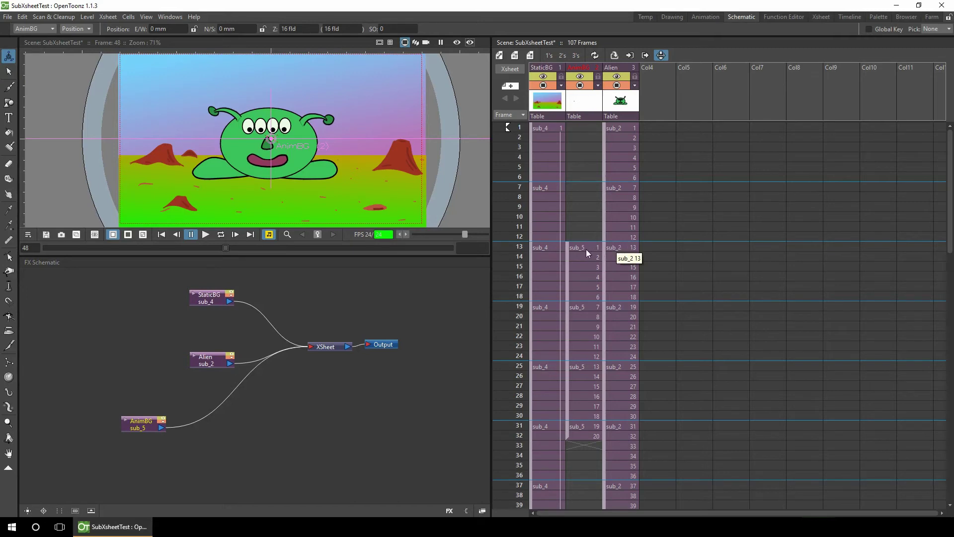
{"action": "key", "text": "Home"}
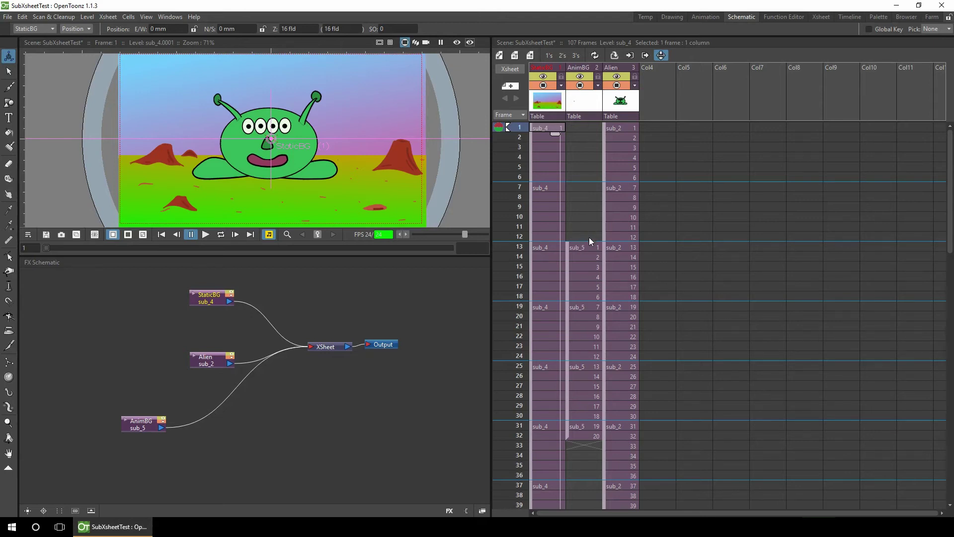
Copy the AnimBG smoke cells from frames 13–32 and paste them starting at frame 67
{"action": "left_click", "coordinate": [568, 246]}
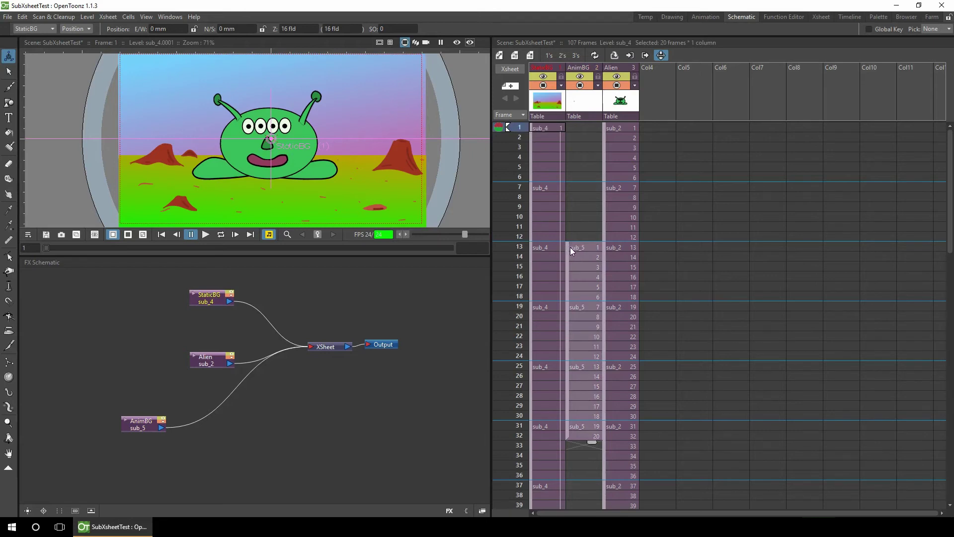
{"action": "key", "text": "Escape"}
{"action": "right_click", "coordinate": [582, 246]}
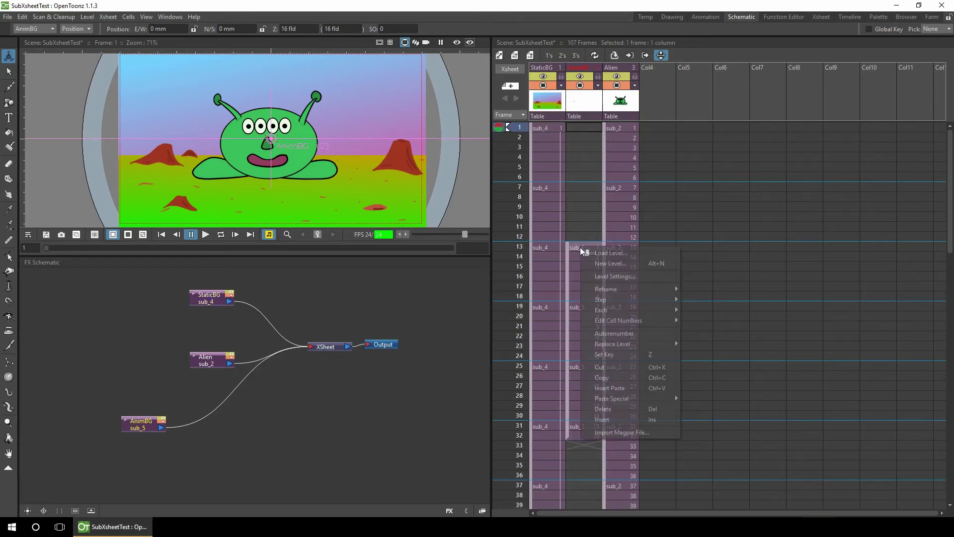
{"action": "left_click", "coordinate": [603, 377]}
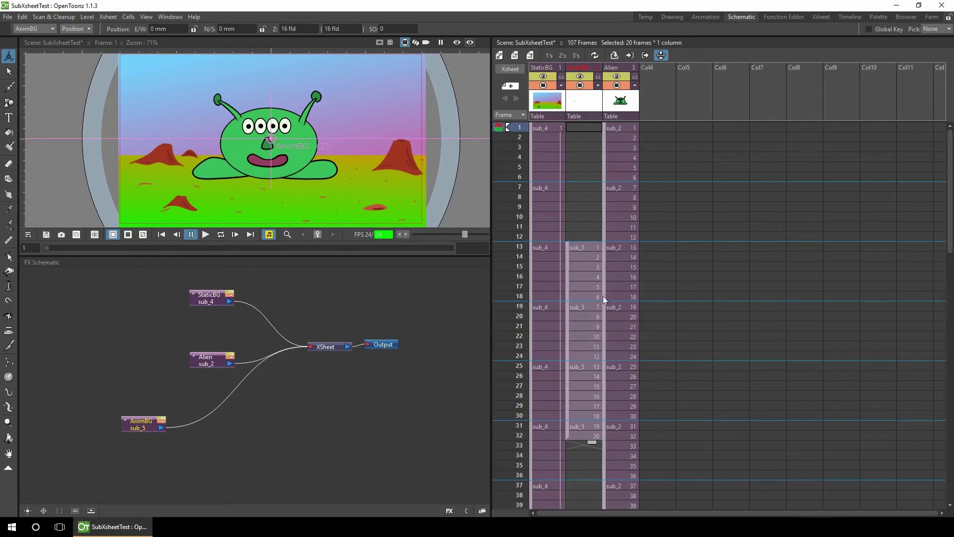
{"action": "left_click_drag", "start_coordinate": [951, 204], "coordinate": [950, 378]}
{"action": "left_click", "coordinate": [571, 262]}
{"action": "key", "text": "ctrl+v"}
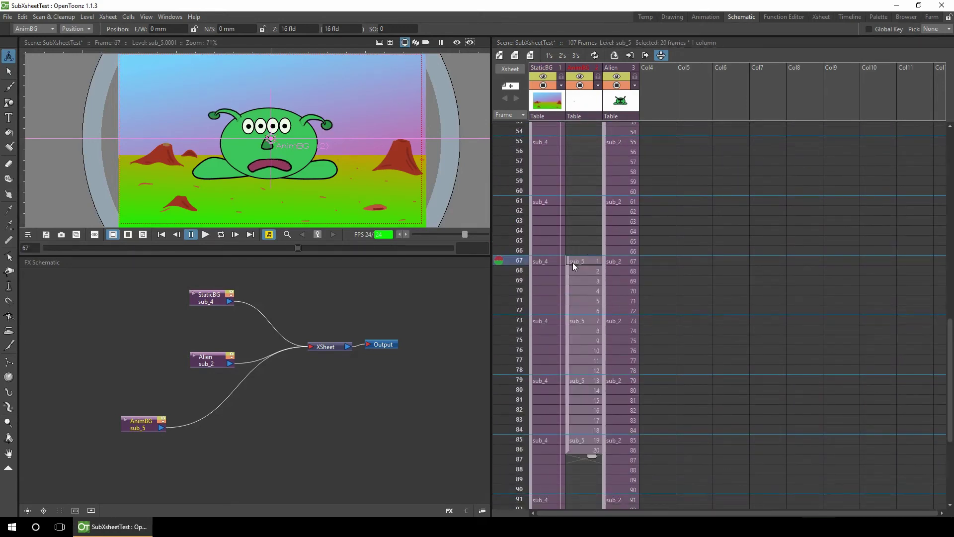
{"action": "left_click", "coordinate": [206, 235]}
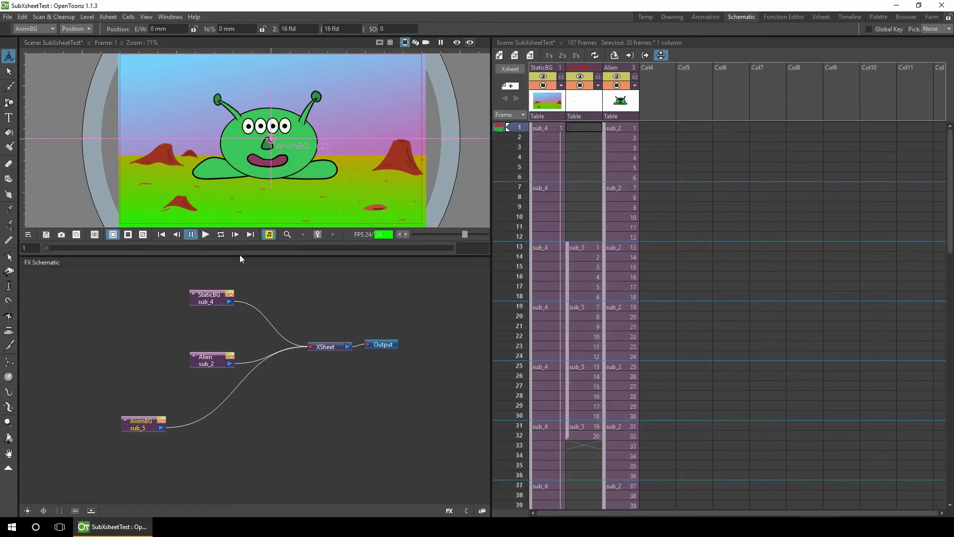
{"action": "left_click", "coordinate": [206, 234]}
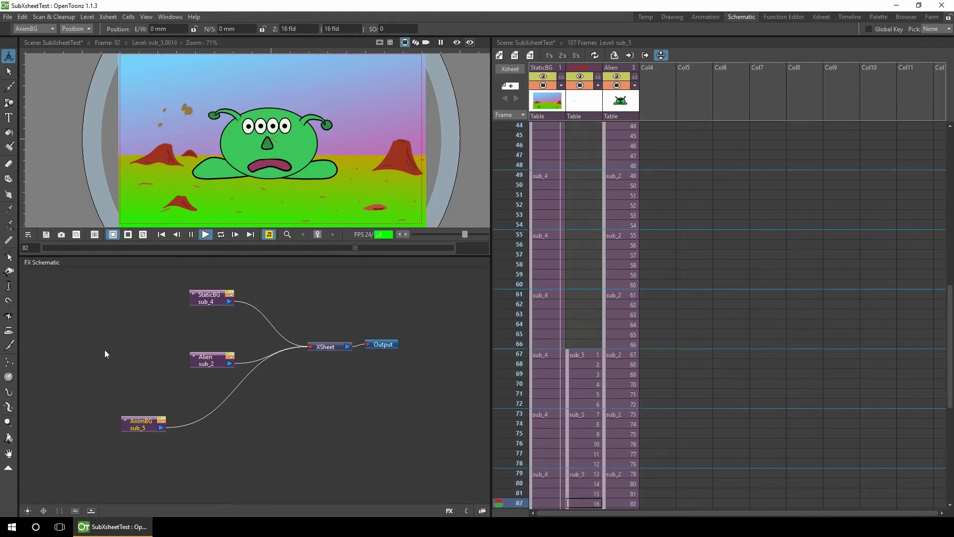
{"action": "key", "text": "p"}
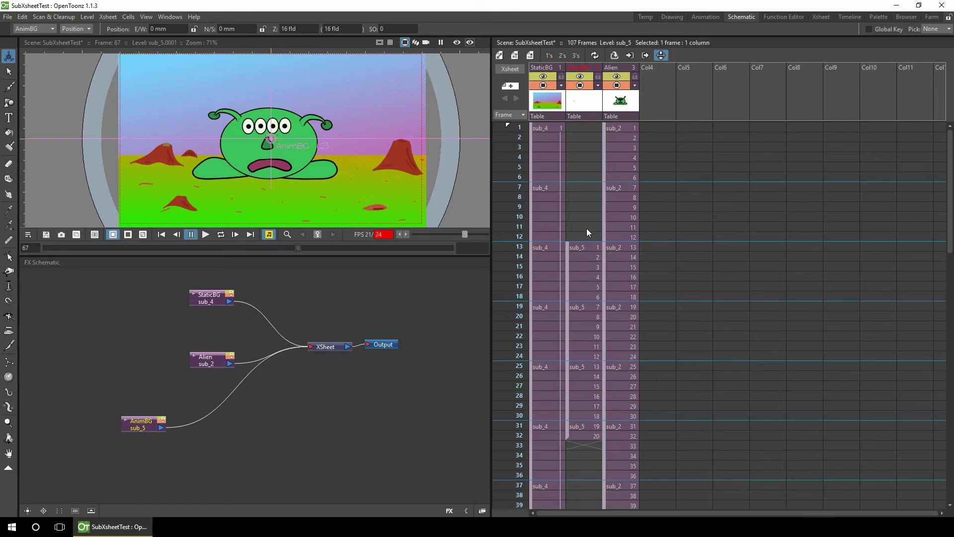
Set an AnimBG position key at frame 32, the last cell of the first smoke run
{"action": "left_click", "coordinate": [546, 128]}
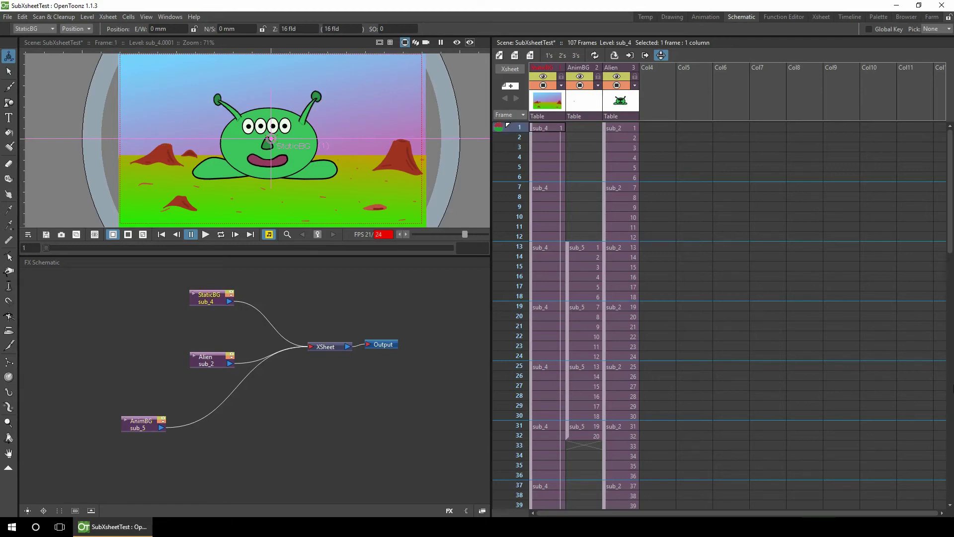
{"action": "mouse_move", "coordinate": [526, 240]}
{"action": "left_mouse_down"}
{"action": "mouse_move", "coordinate": [514, 394]}
{"action": "mouse_move", "coordinate": [521, 454]}
{"action": "left_mouse_up"}
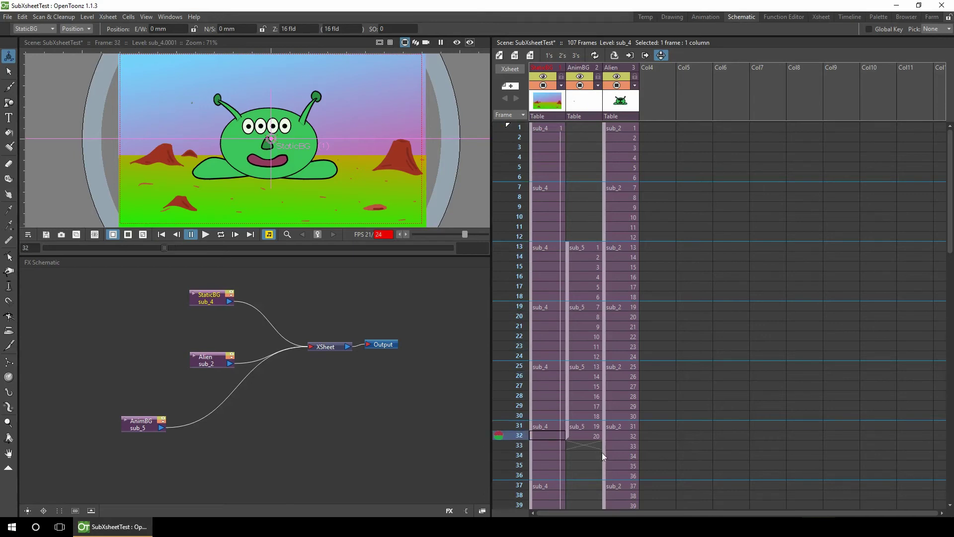
{"action": "left_click", "coordinate": [586, 436]}
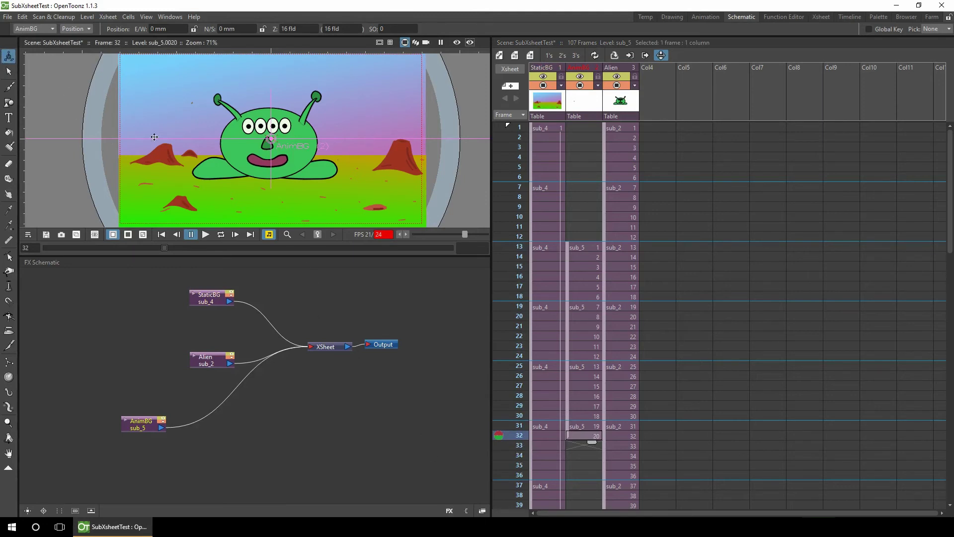
{"action": "left_click", "coordinate": [318, 234]}
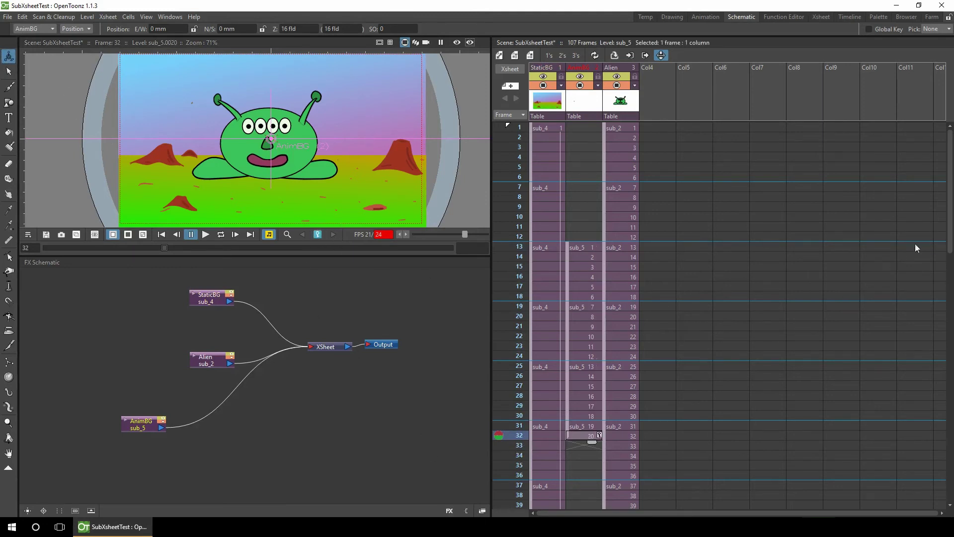
{"action": "left_click_drag", "start_coordinate": [949, 221], "coordinate": [950, 259]}
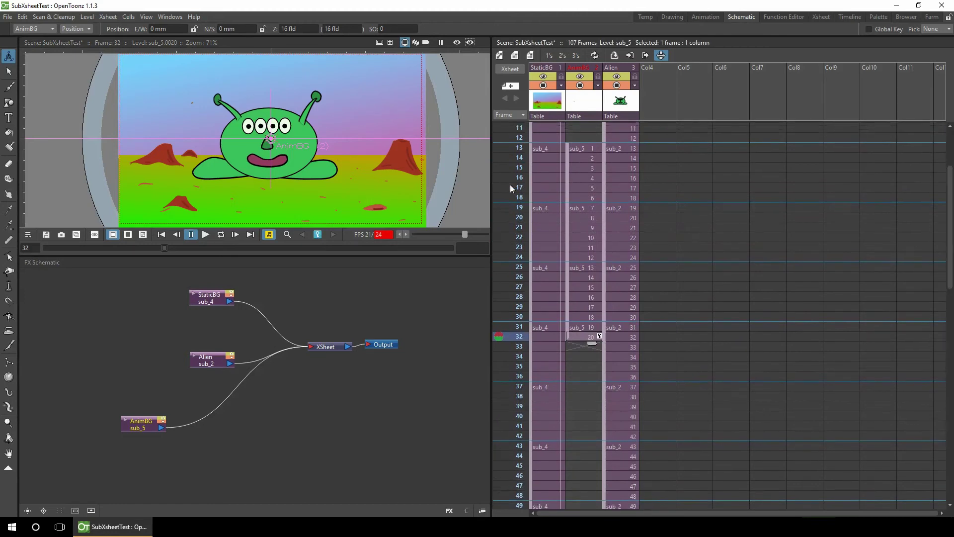
{"action": "left_click", "coordinate": [519, 217]}
{"action": "left_click", "coordinate": [520, 247]}
{"action": "left_click_drag", "start_coordinate": [950, 186], "coordinate": [951, 370]}
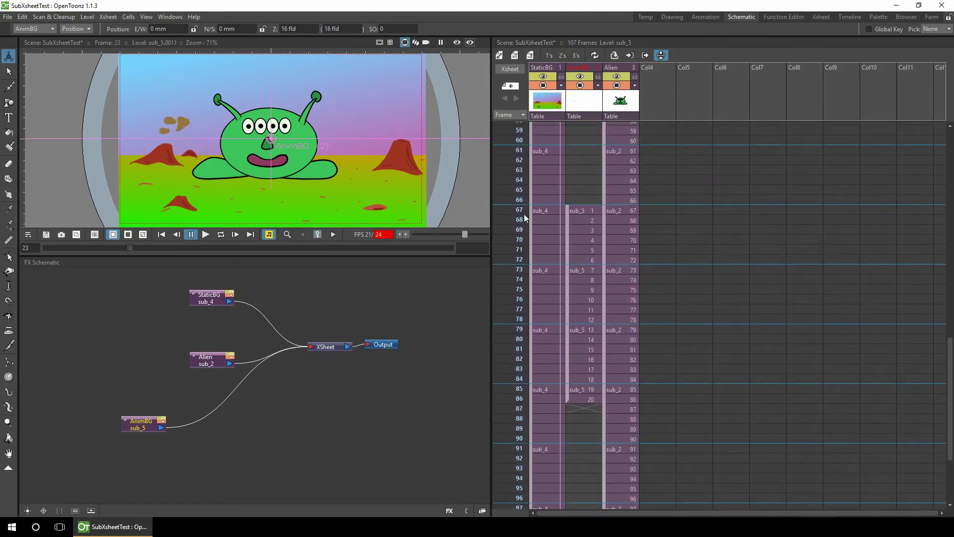
At frame 67, move the AnimBG smoke right to 315.95 mm E/W, over the right volcano, and scrub to check
{"action": "left_click", "coordinate": [524, 214]}
{"action": "left_click", "coordinate": [579, 213]}
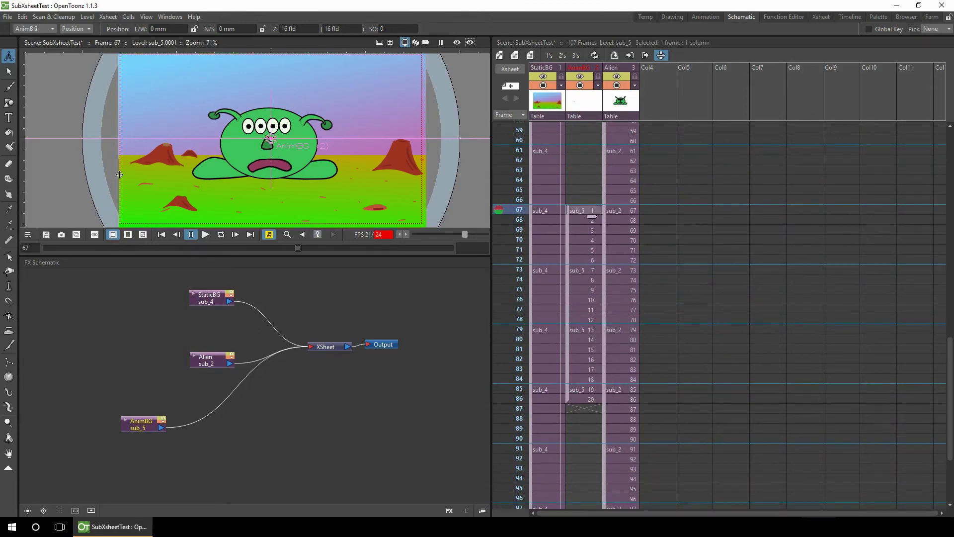
{"action": "left_click_drag", "start_coordinate": [162, 169], "coordinate": [396, 164]}
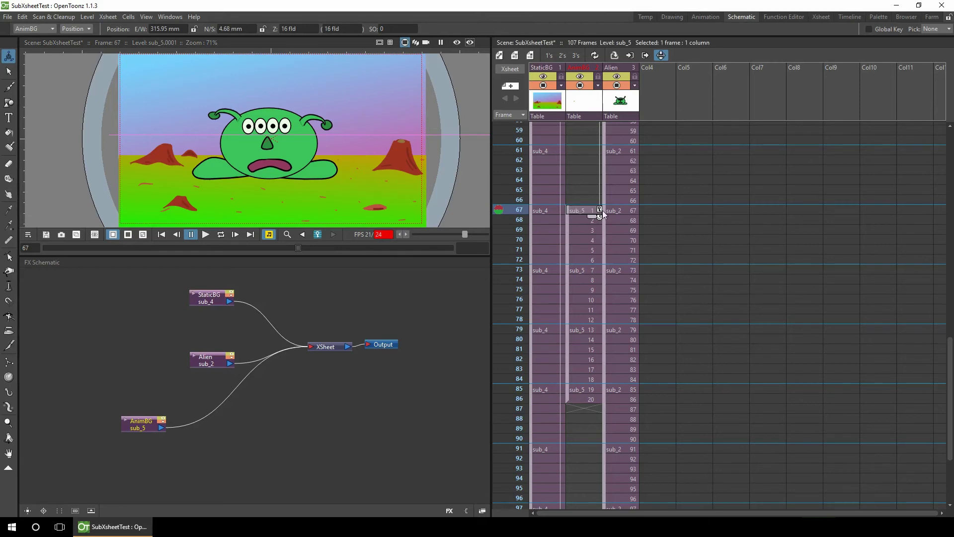
{"action": "left_click_drag", "start_coordinate": [519, 201], "coordinate": [522, 359]}
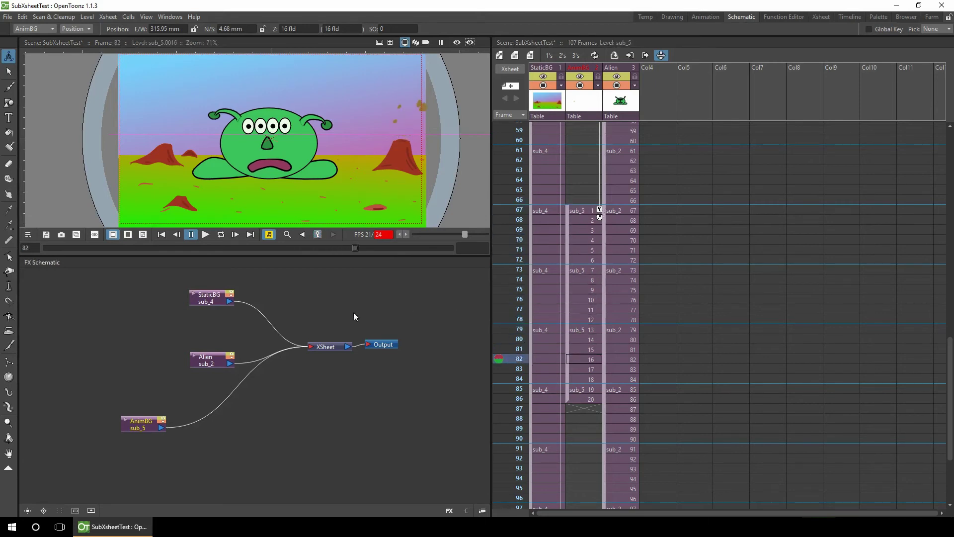
Play the scene from frame 1, undo the smoke cell move, and place the AnimBG node between StaticBG and Alien
{"action": "left_click", "coordinate": [162, 234]}
{"action": "left_click", "coordinate": [203, 237]}
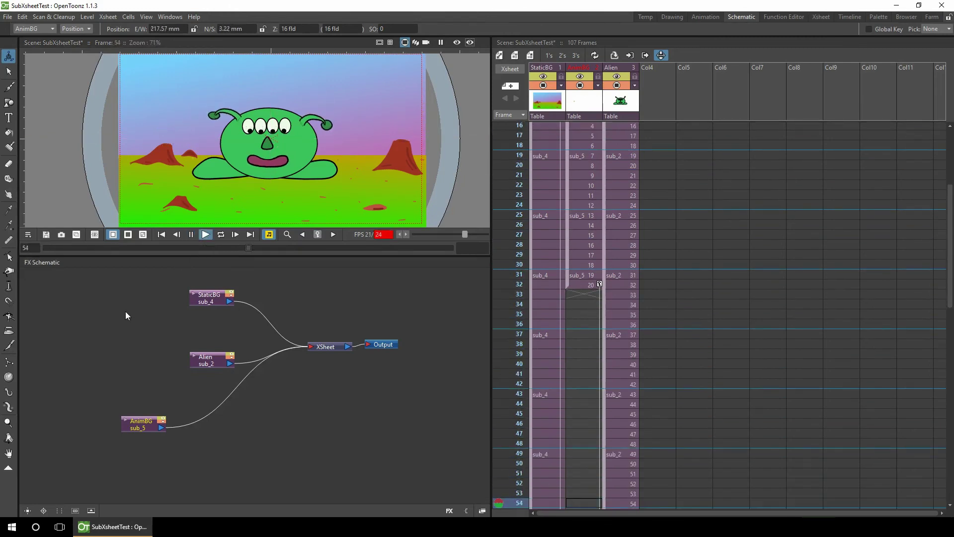
{"action": "left_click", "coordinate": [191, 234]}
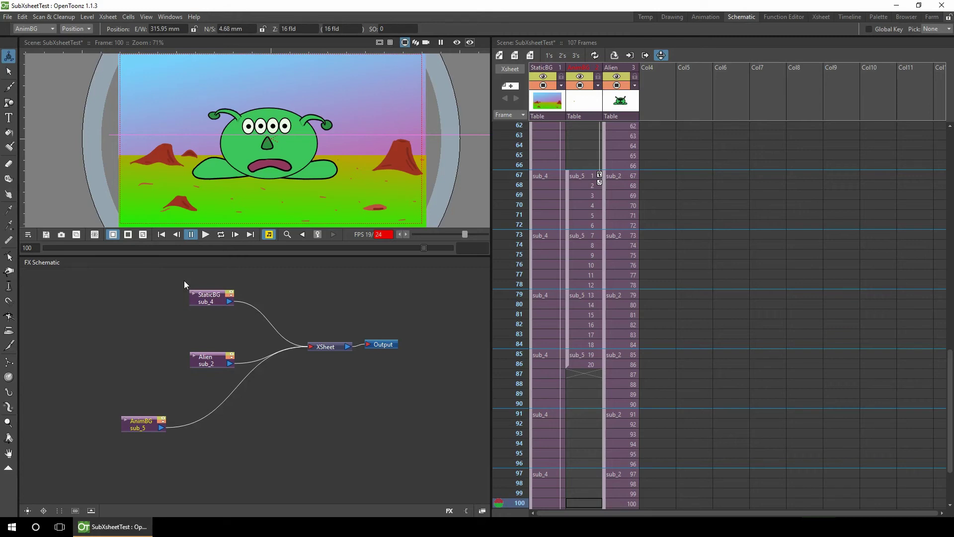
{"action": "key", "text": "ctrl+z"}
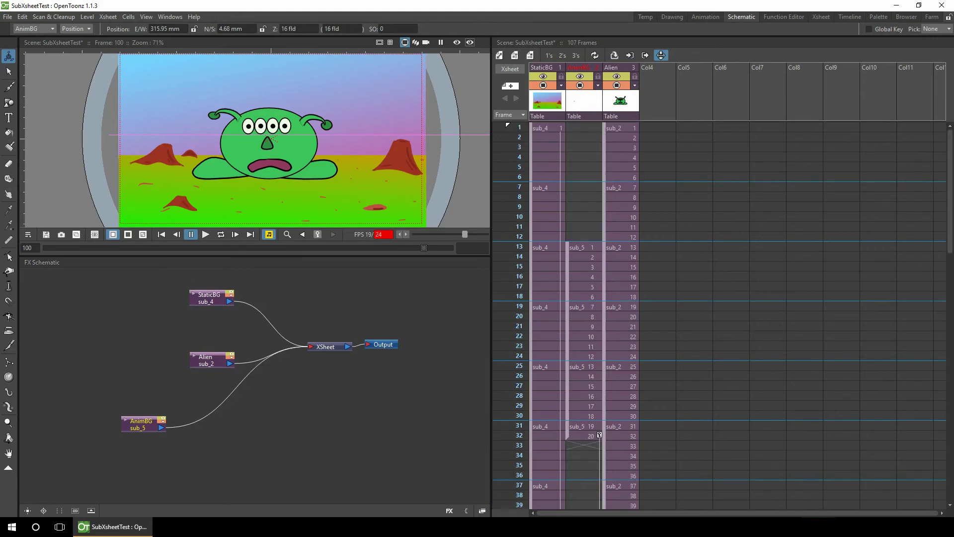
{"action": "left_click_drag", "start_coordinate": [142, 424], "coordinate": [209, 324]}
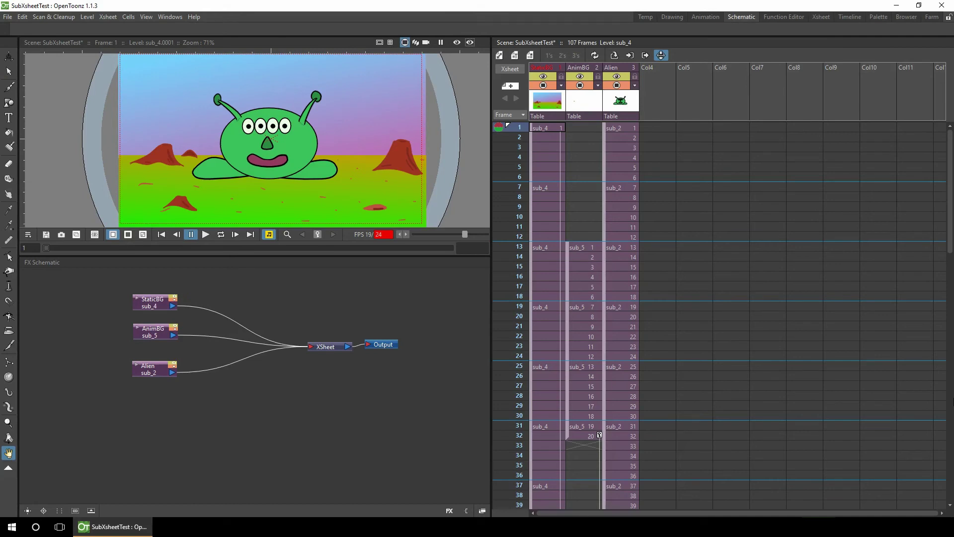
Insert a Blur effect (Blur04) after the Alien sub-xsheet node
{"action": "key", "text": "a"}
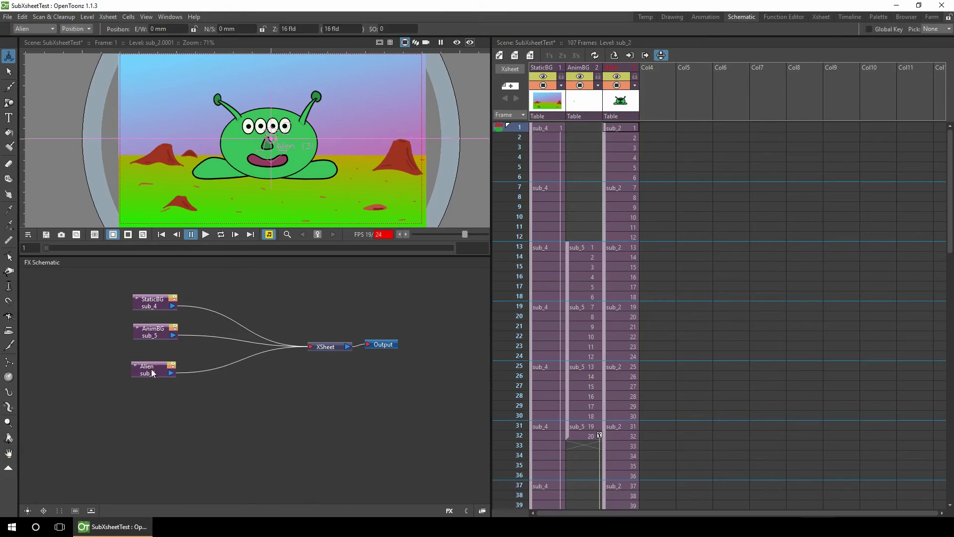
{"action": "left_click", "coordinate": [155, 370]}
{"action": "right_click", "coordinate": [154, 369]}
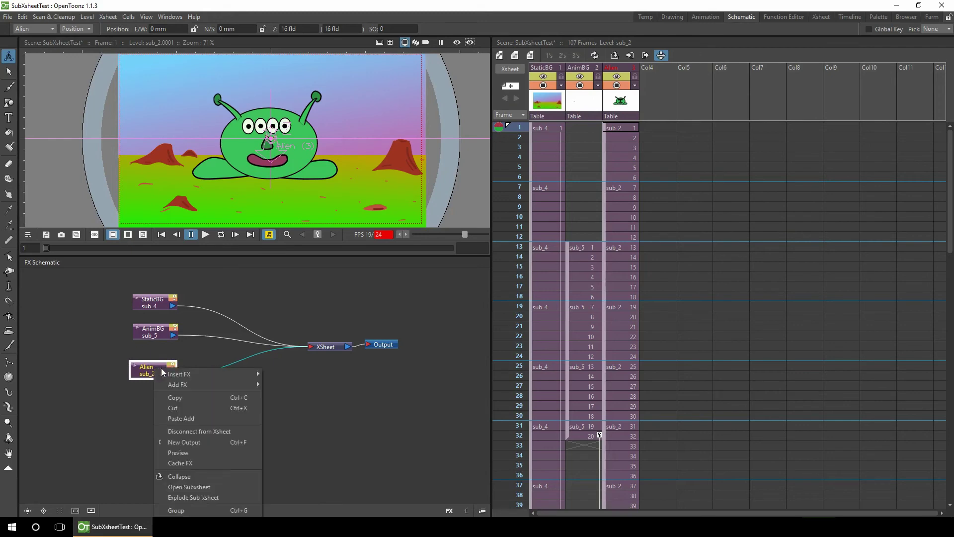
{"action": "mouse_move", "coordinate": [209, 374]}
{"action": "mouse_move", "coordinate": [303, 387]}
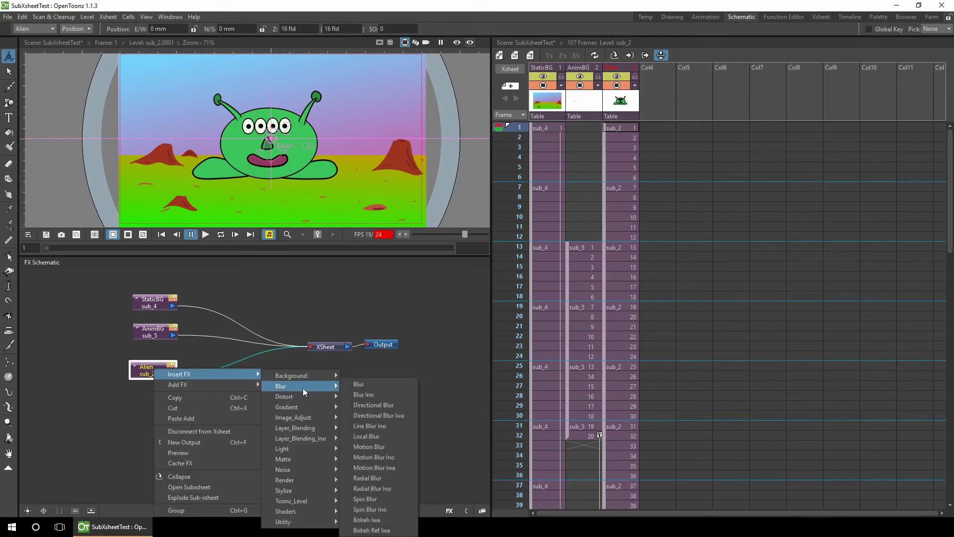
{"action": "left_click", "coordinate": [367, 385]}
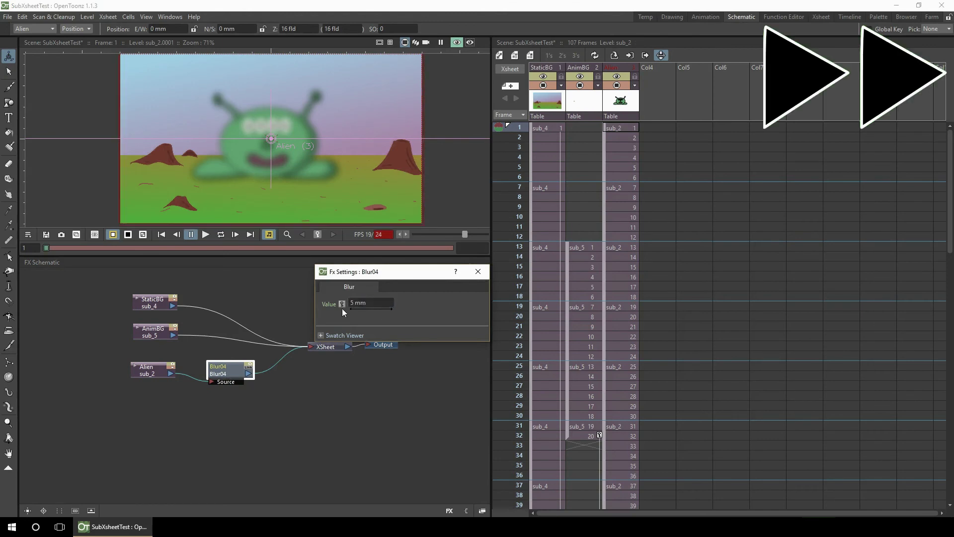
Key the Blur04 value at 5 mm on frame 1 and 0 mm on frame 24
{"action": "left_click", "coordinate": [457, 42]}
{"action": "scroll", "coordinate": [502, 219], "scroll_direction": "down", "scroll_amount": 7}
{"action": "left_click", "coordinate": [502, 219]}
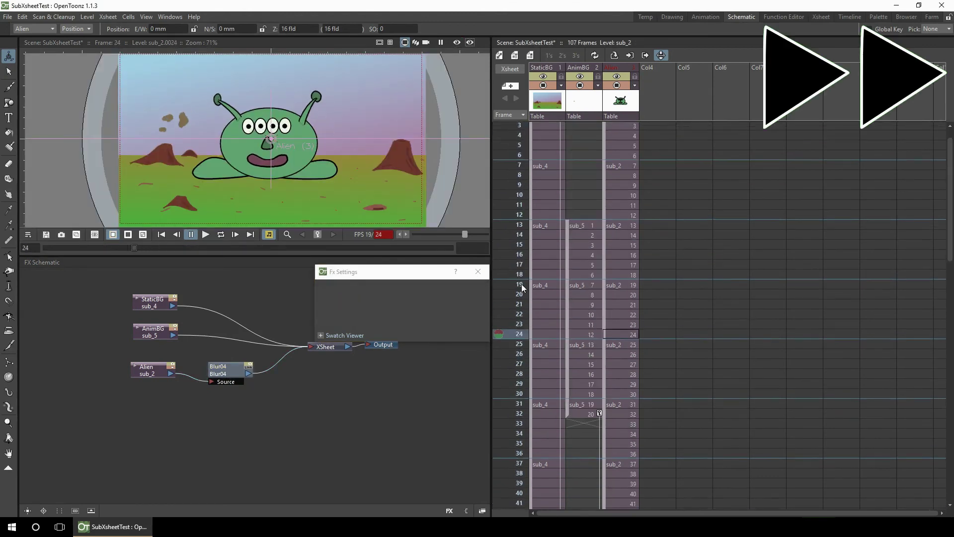
{"action": "left_click", "coordinate": [226, 374]}
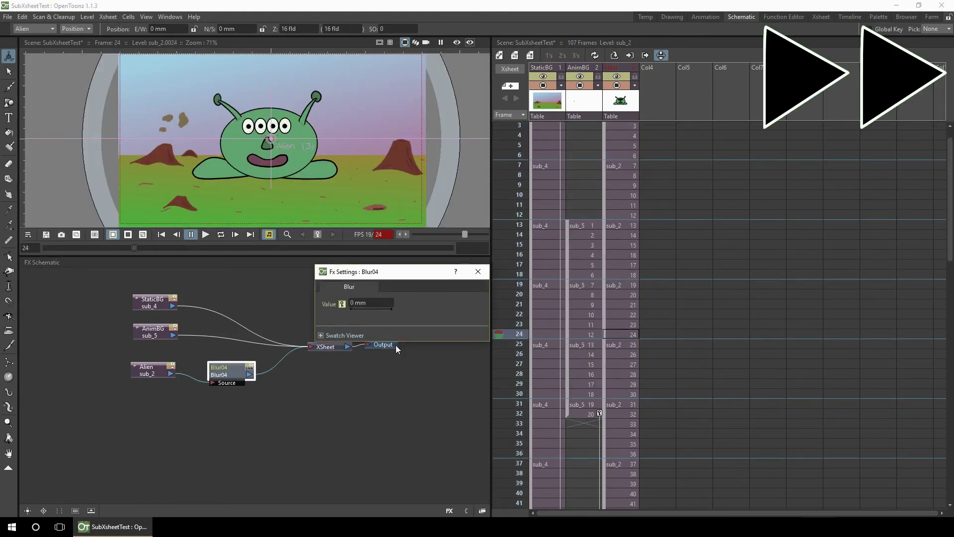
{"action": "left_click", "coordinate": [478, 271]}
{"action": "scroll", "coordinate": [646, 154], "scroll_direction": "up", "scroll_amount": 1}
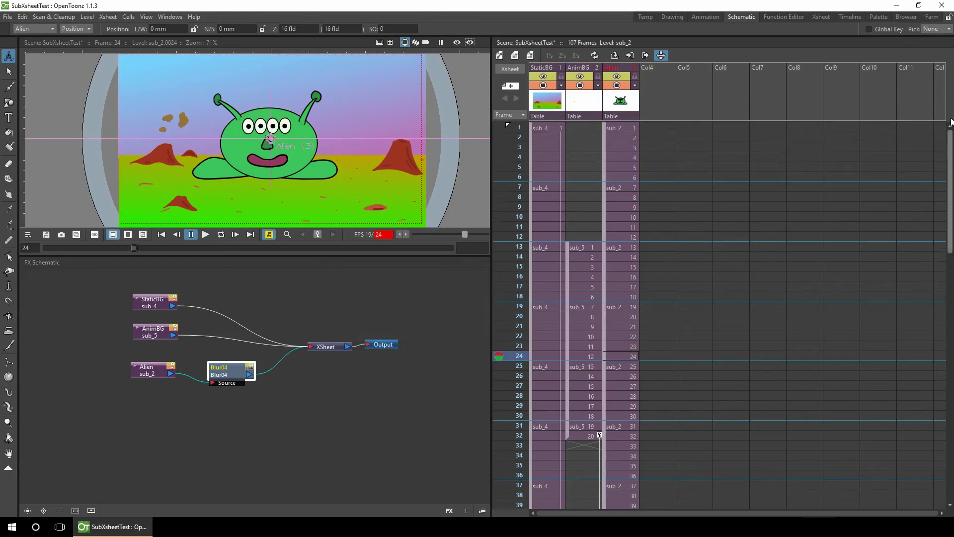
{"action": "left_click", "coordinate": [515, 128]}
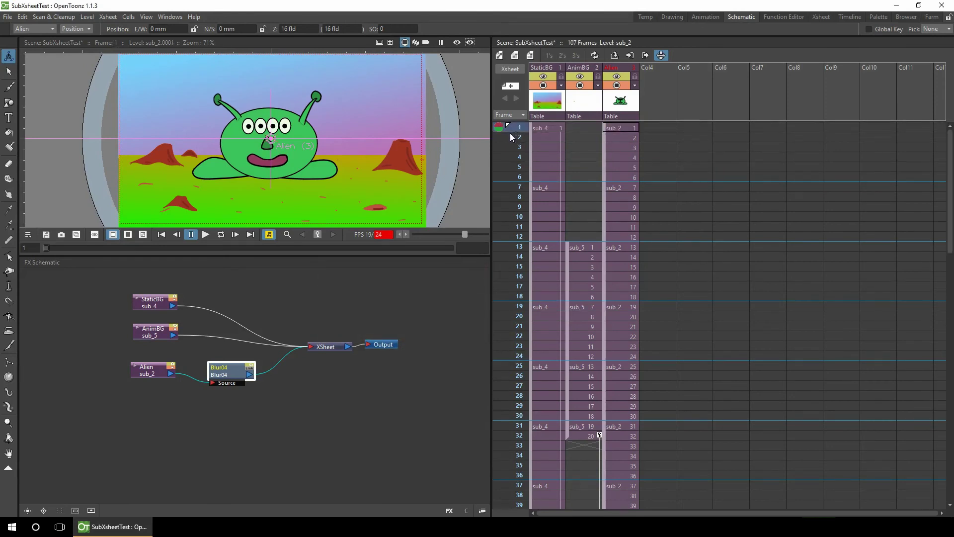
Insert a Blur effect (Blur05) after the StaticBG sub-xsheet node
{"action": "left_click", "coordinate": [149, 302]}
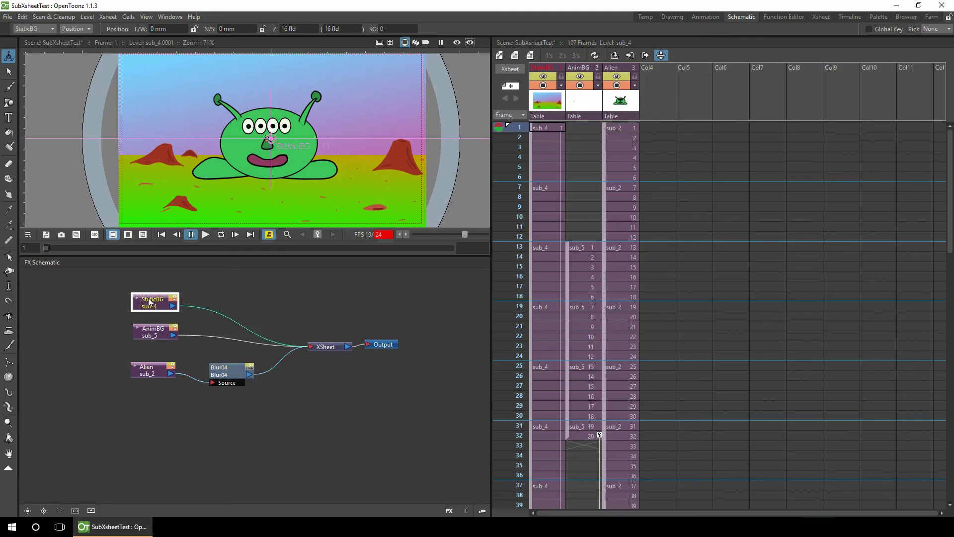
{"action": "right_click", "coordinate": [151, 302]}
{"action": "mouse_move", "coordinate": [193, 306]}
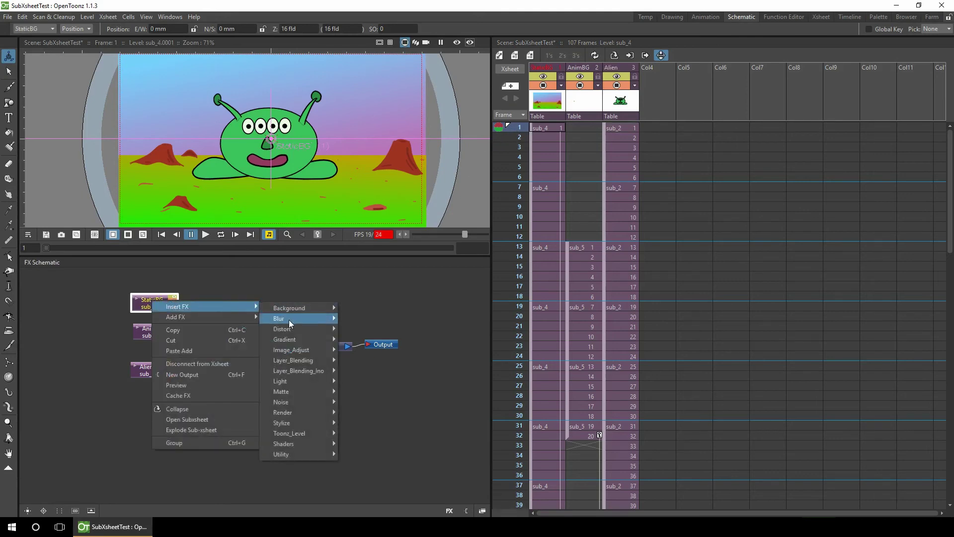
{"action": "mouse_move", "coordinate": [290, 323]}
{"action": "left_click", "coordinate": [349, 321]}
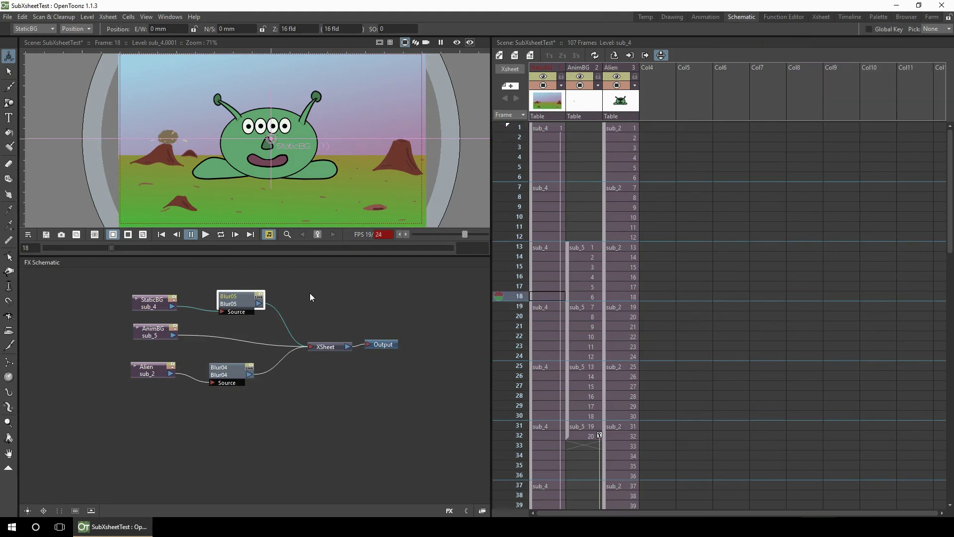
Key the Blur05 value to 0 mm at frame 24
{"action": "left_click", "coordinate": [457, 42]}
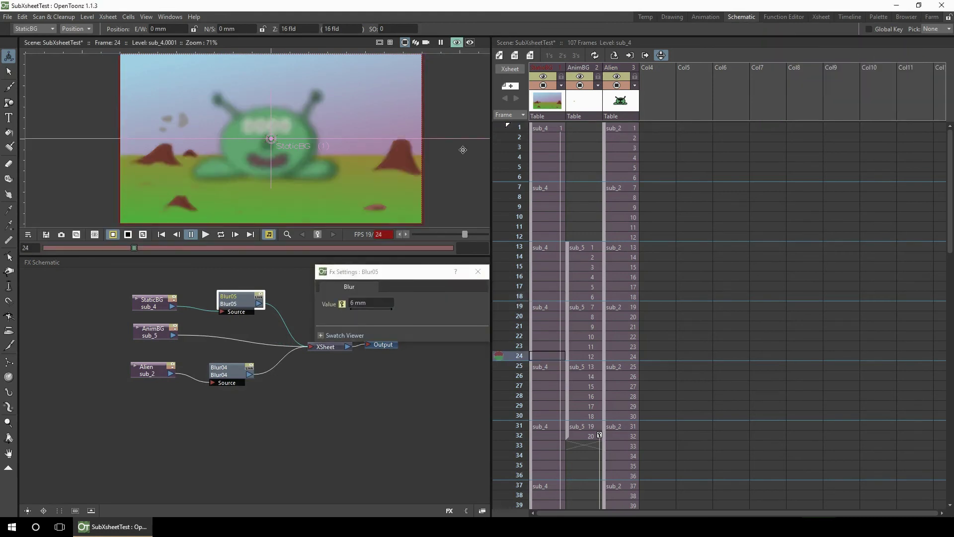
{"action": "left_click_drag", "start_coordinate": [524, 251], "coordinate": [517, 362]}
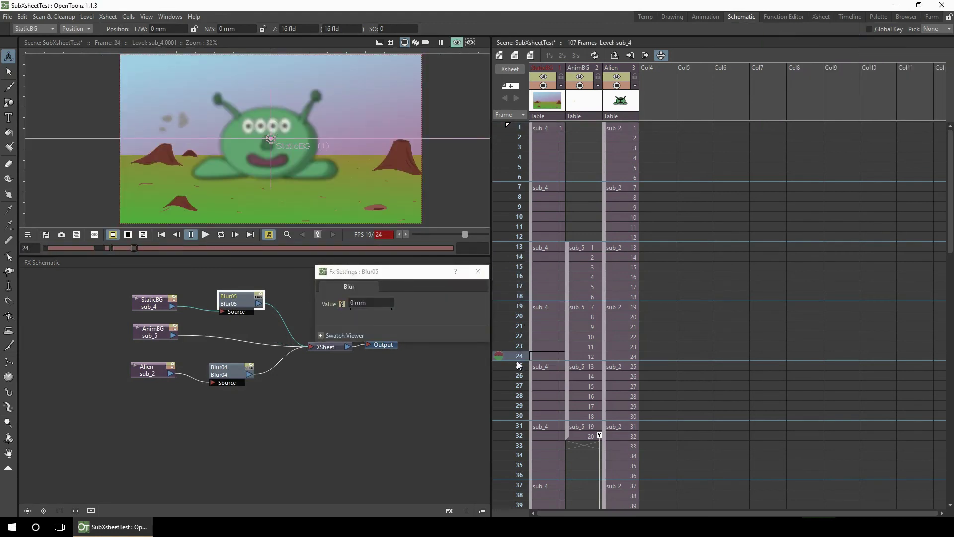
{"action": "key", "text": "Right"}
{"action": "key", "text": "Right"}
{"action": "left_click", "coordinate": [479, 271]}
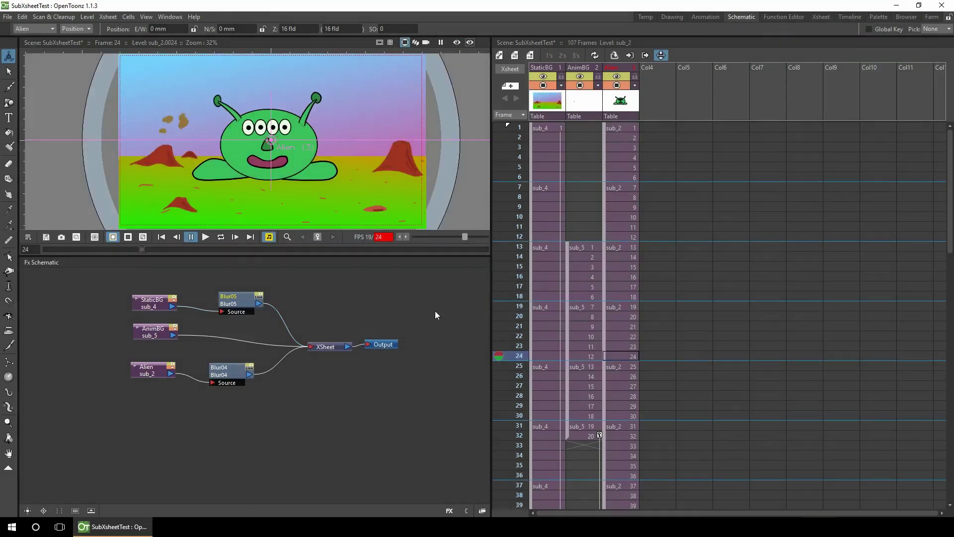
{"action": "key", "text": "ctrl+r"}
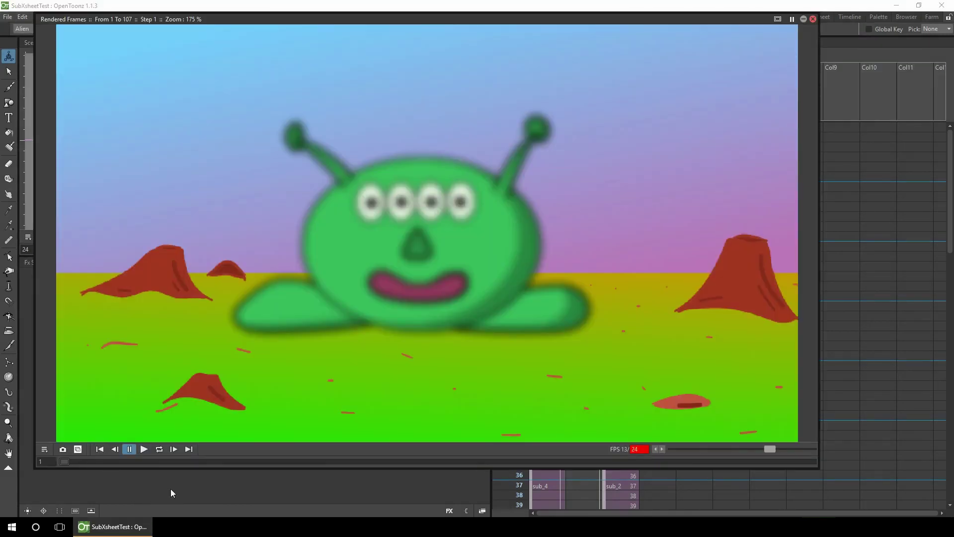
{"action": "left_click", "coordinate": [144, 450]}
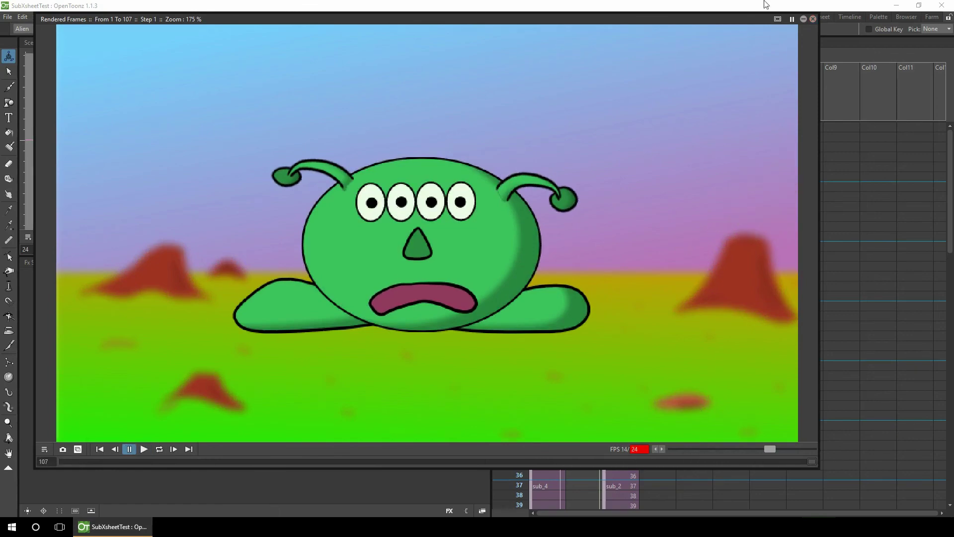
{"action": "left_click", "coordinate": [813, 19]}
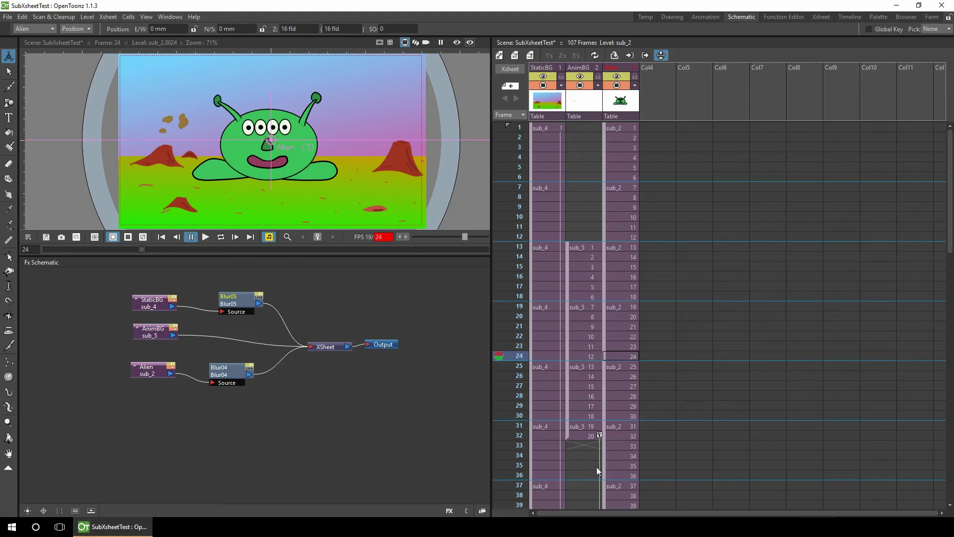
Scroll the Xsheet back up toward the earlier frames
{"action": "left_click_drag", "start_coordinate": [947, 203], "coordinate": [948, 159]}
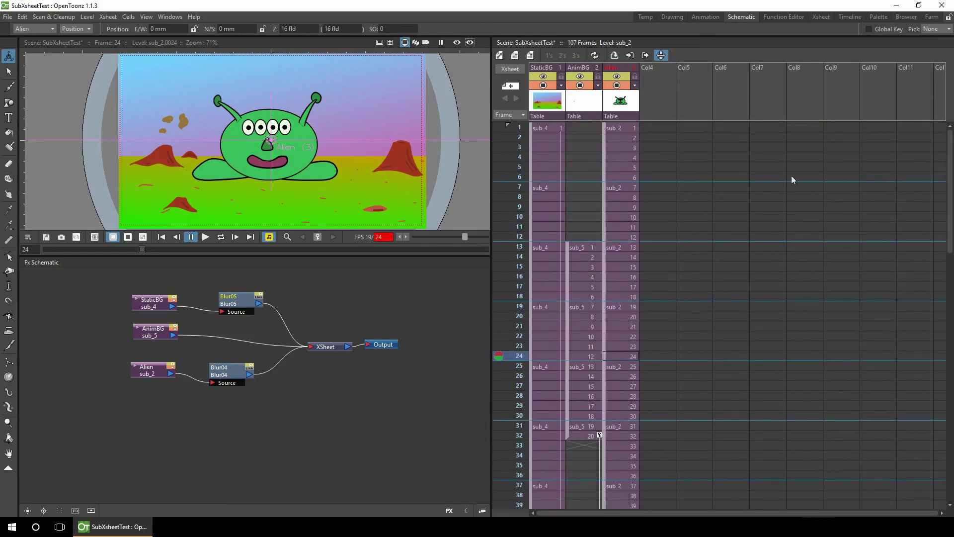